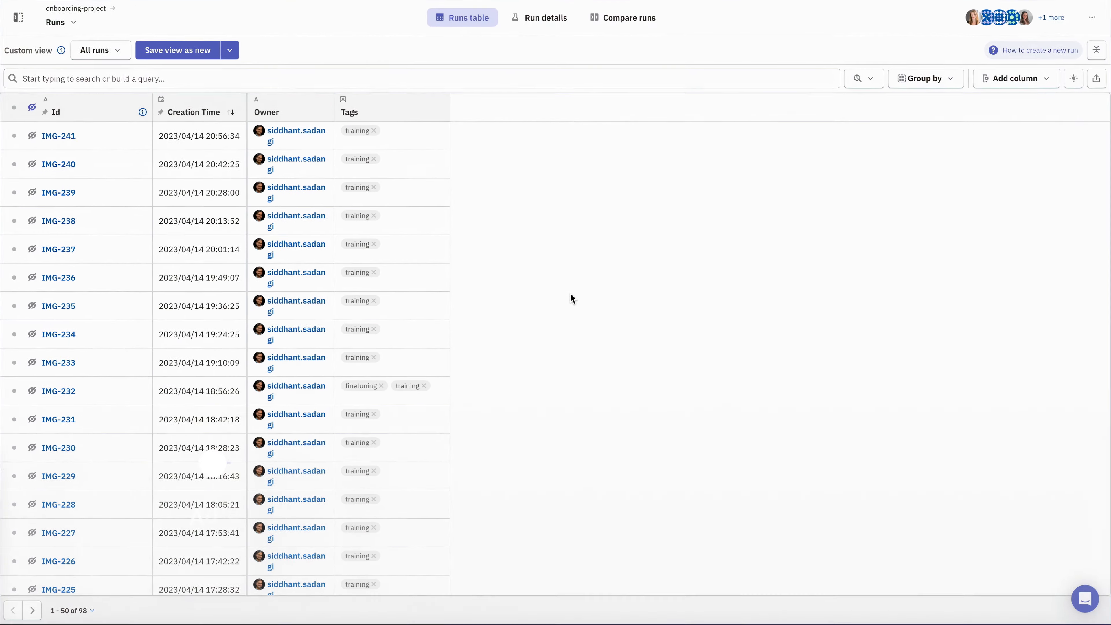
Add the training/metrics/best_validation_dice_coefficient field as a new column in the runs table
{"action": "left_click", "coordinate": [1047, 81]}
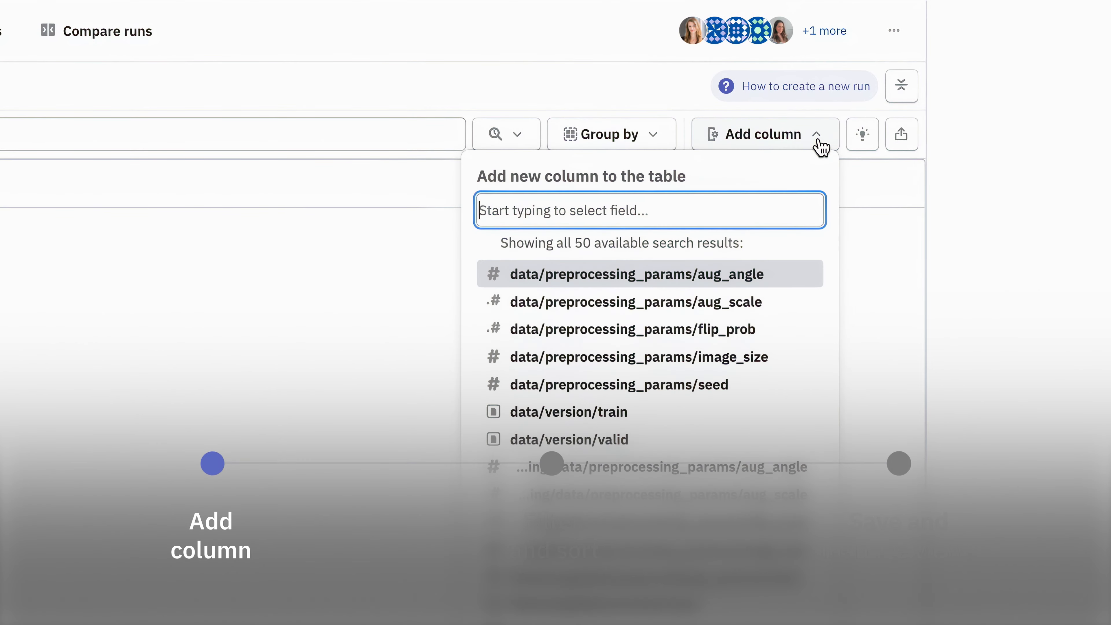
{"action": "type", "text": "dice_coefficient"}
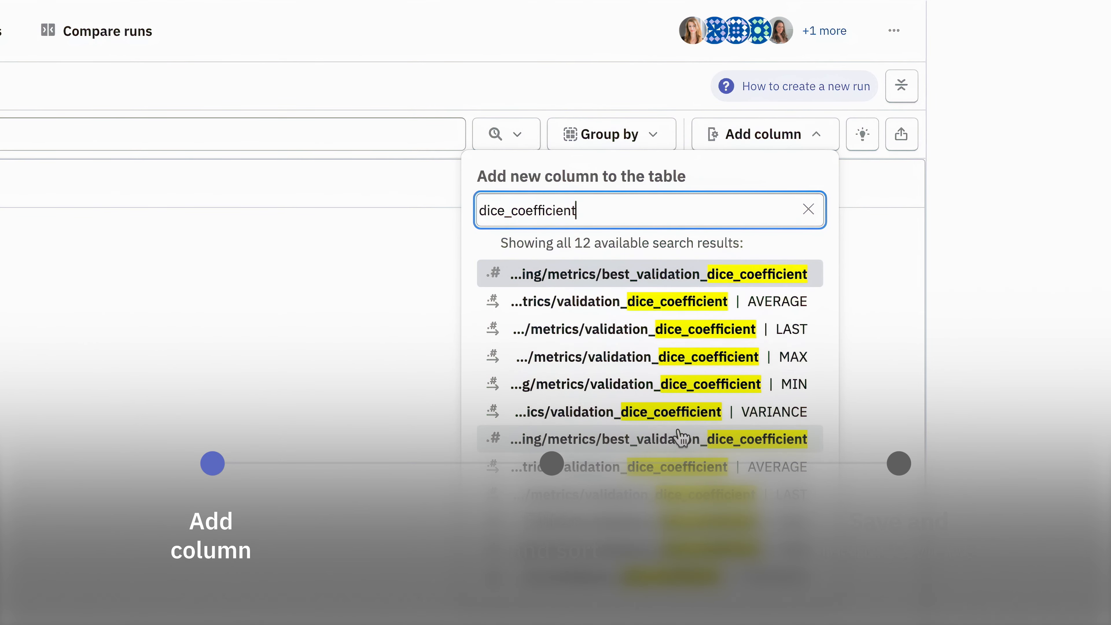
{"action": "left_click", "coordinate": [681, 438]}
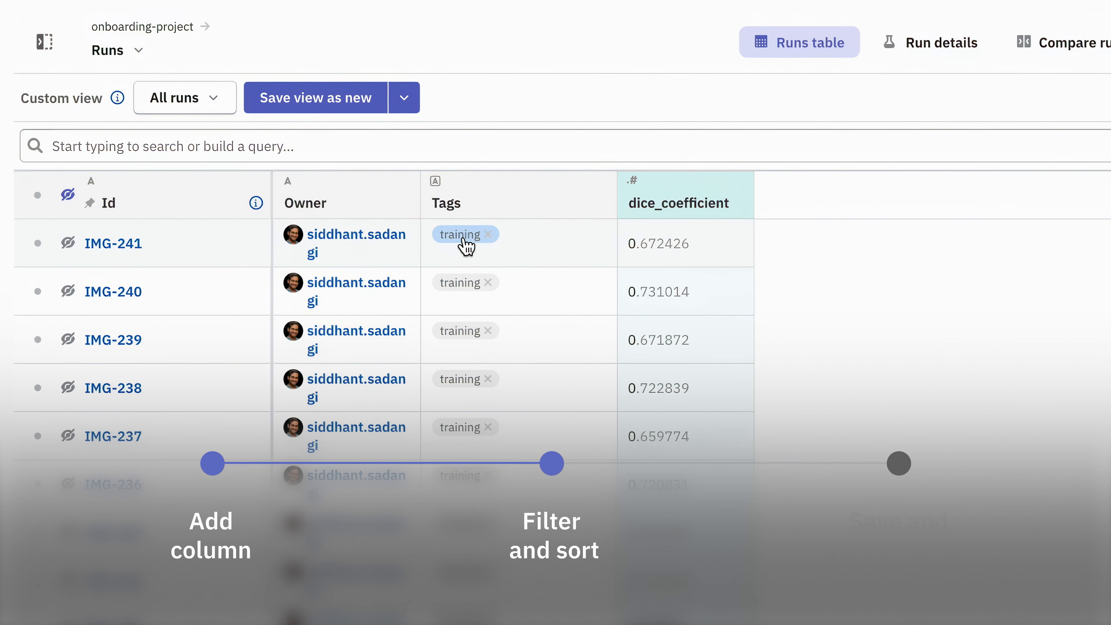
Filter the runs by the training tag and sort them in descending order of best_validation_dice_coefficient
{"action": "left_click", "coordinate": [465, 244]}
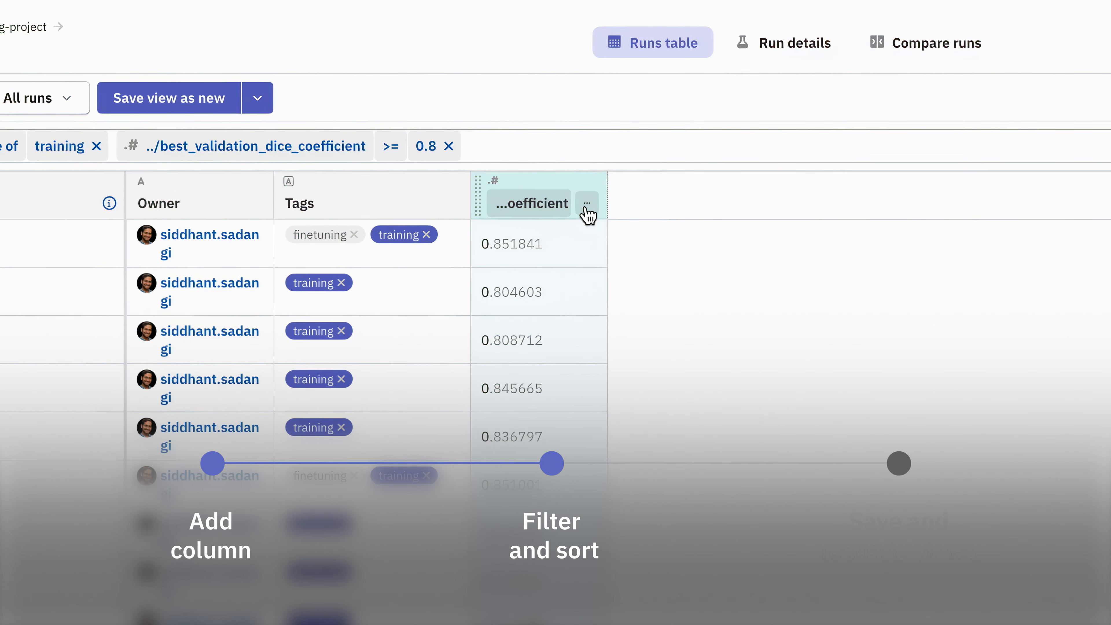
{"action": "left_click", "coordinate": [585, 207]}
{"action": "left_click", "coordinate": [654, 319]}
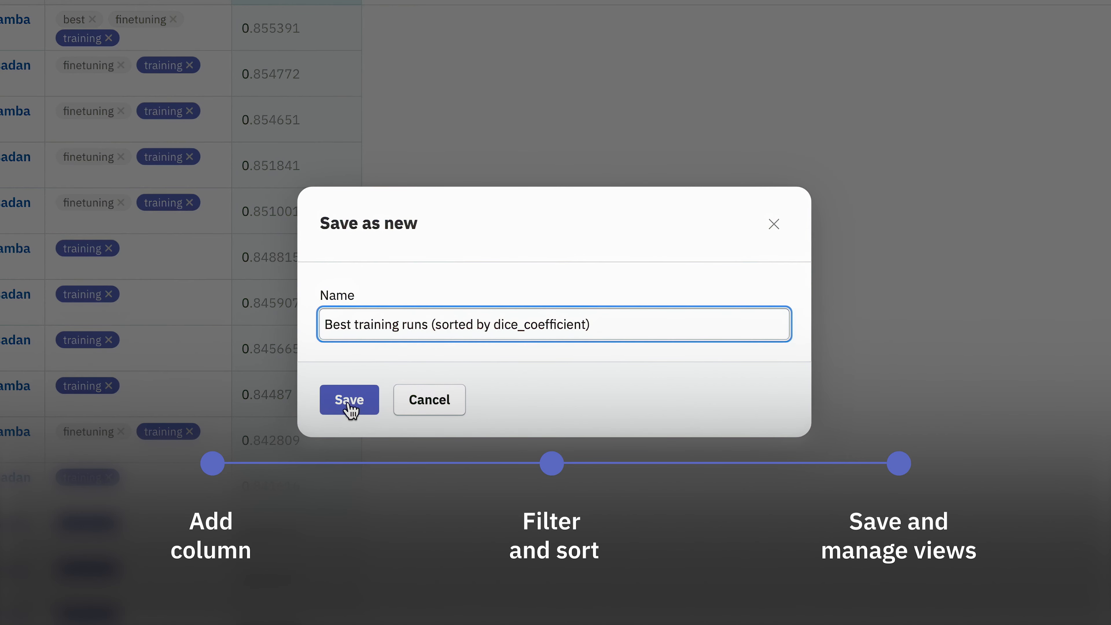
Save the custom view as "Best training runs (sorted by dice_coefficient)", and go back to the runs table of the All runs view
{"action": "left_click", "coordinate": [350, 400]}
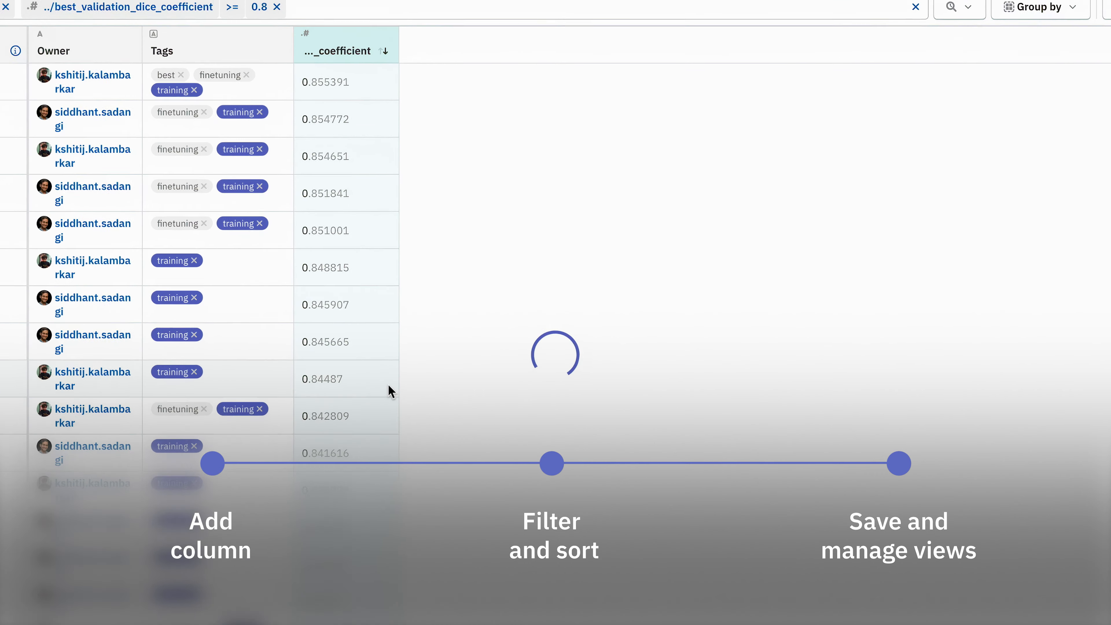
{"action": "left_click", "coordinate": [217, 47]}
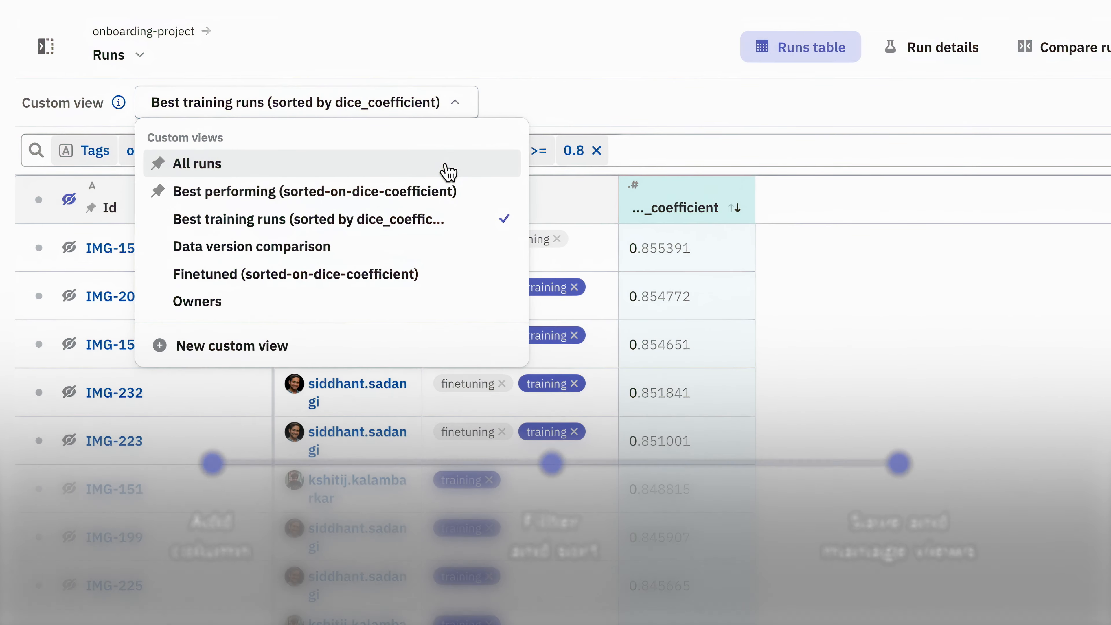
{"action": "left_click", "coordinate": [447, 171]}
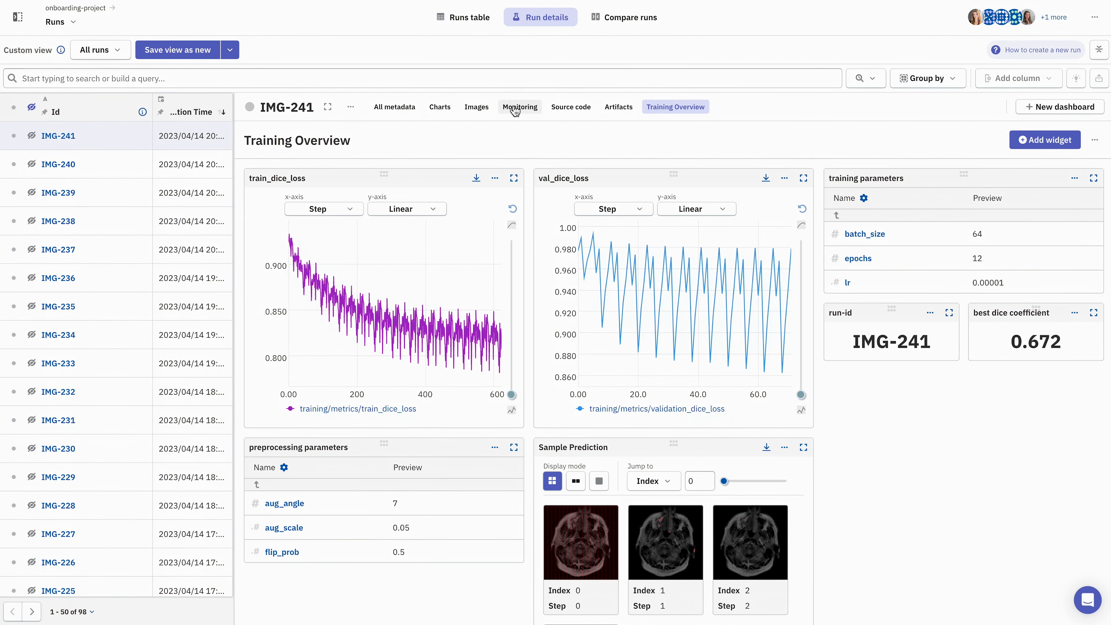
{"action": "left_click", "coordinate": [465, 19]}
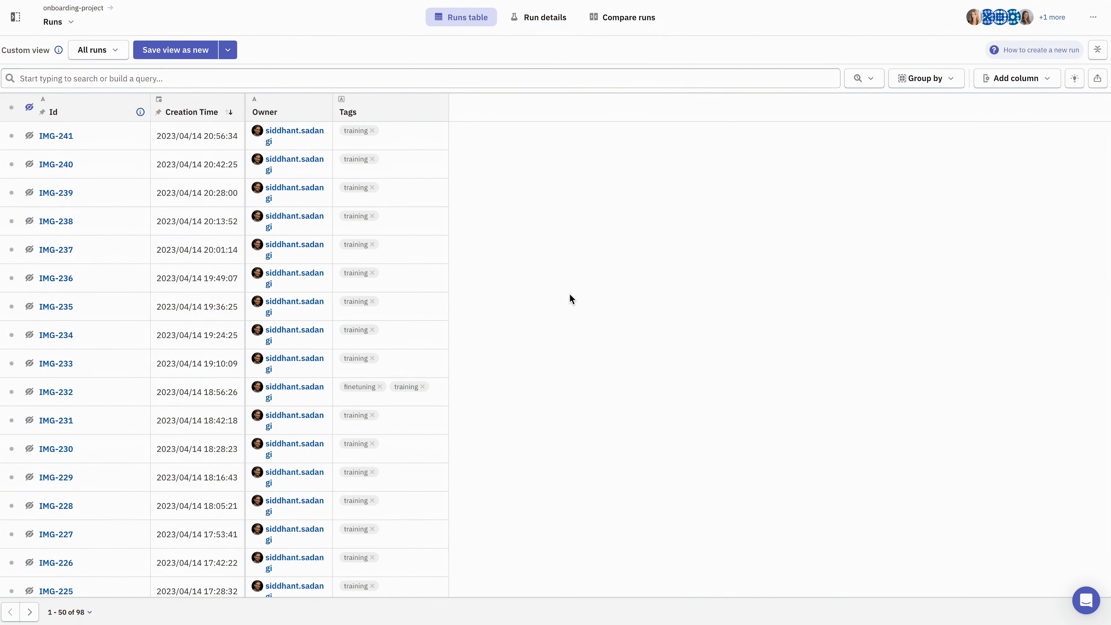
Search the available fields for dice_coefficient and add training/metrics/best_validation_dice_coefficient as a column in the All runs table
{"action": "left_click", "coordinate": [1045, 77]}
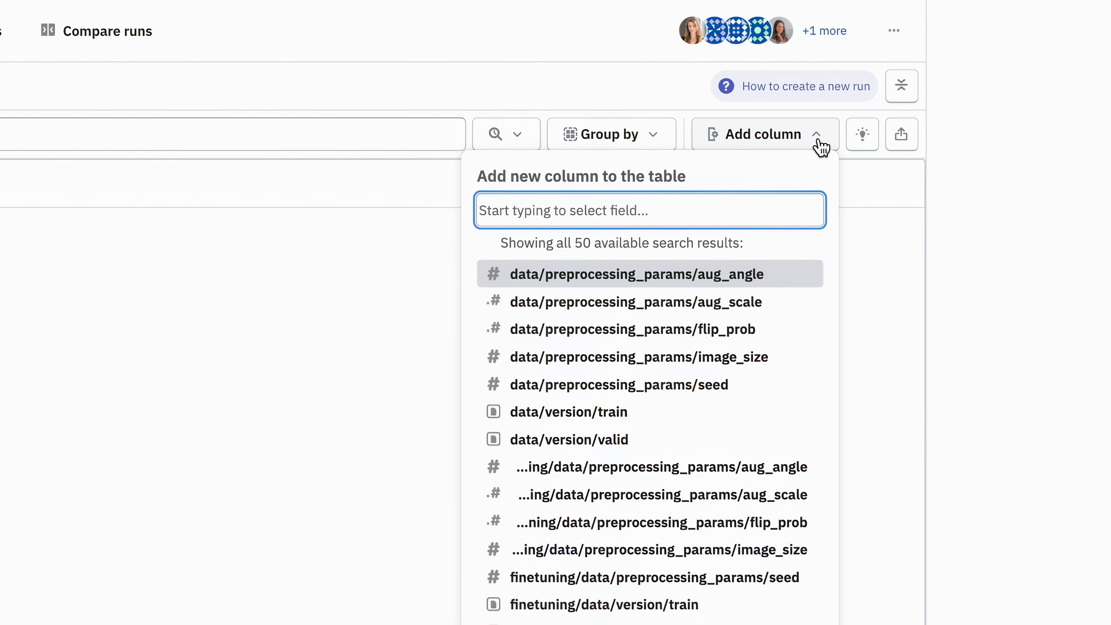
{"action": "type", "text": "dice_"}
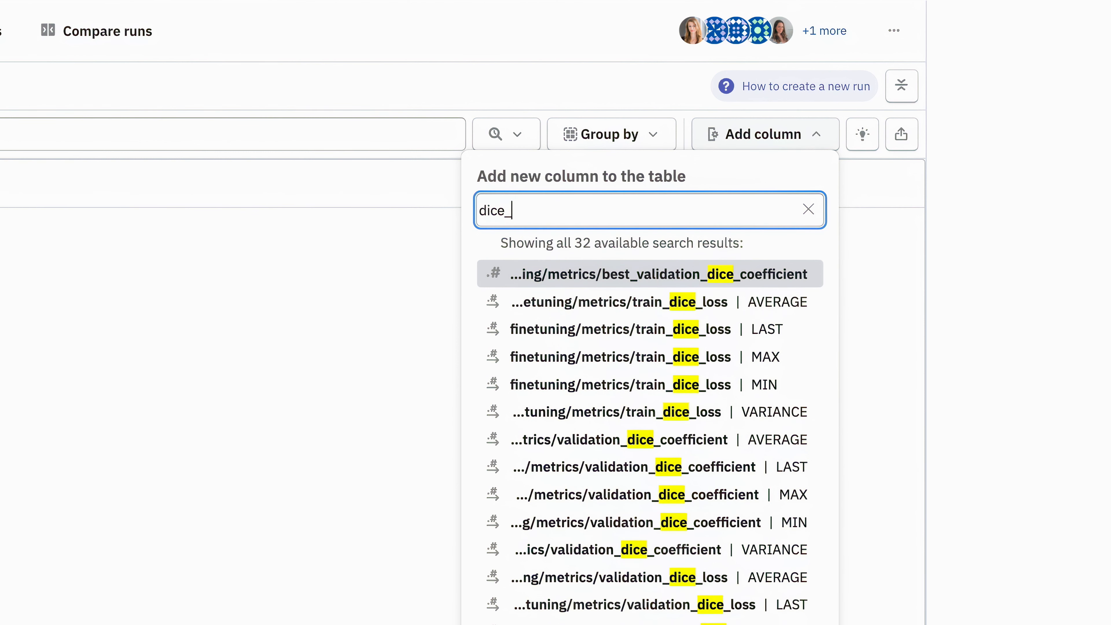
{"action": "type", "text": "coefficient"}
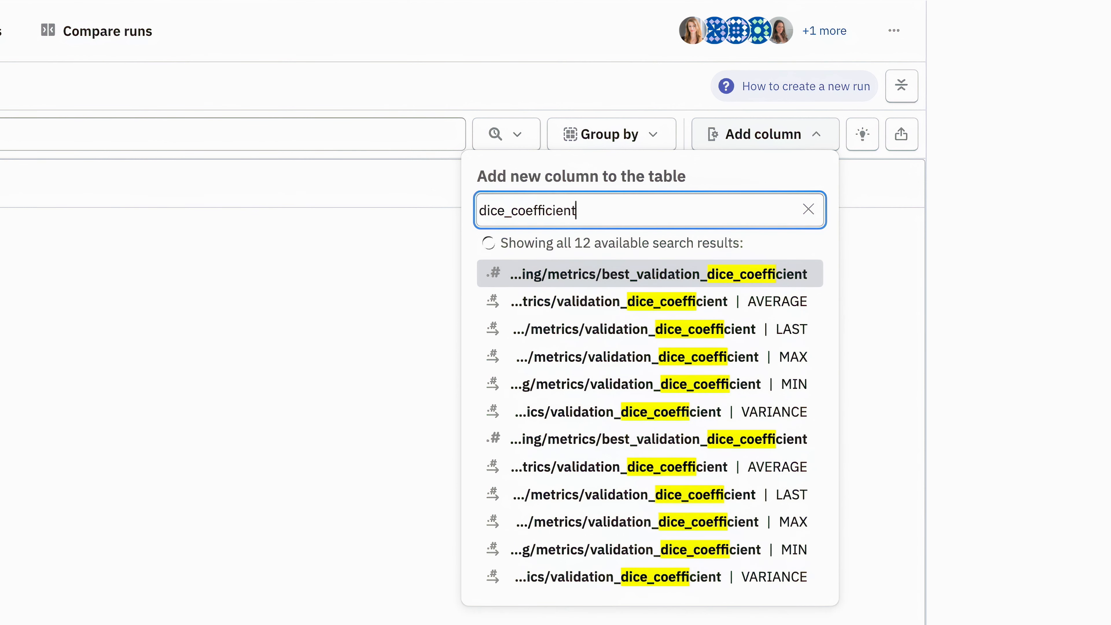
{"action": "left_click", "coordinate": [676, 439]}
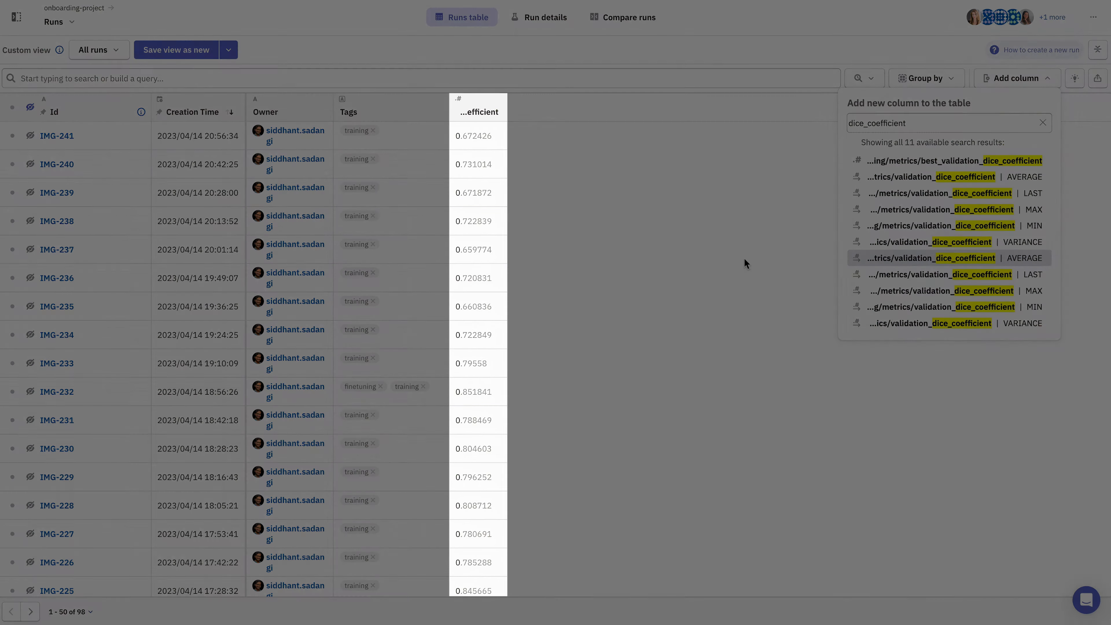
{"action": "left_click", "coordinate": [505, 358]}
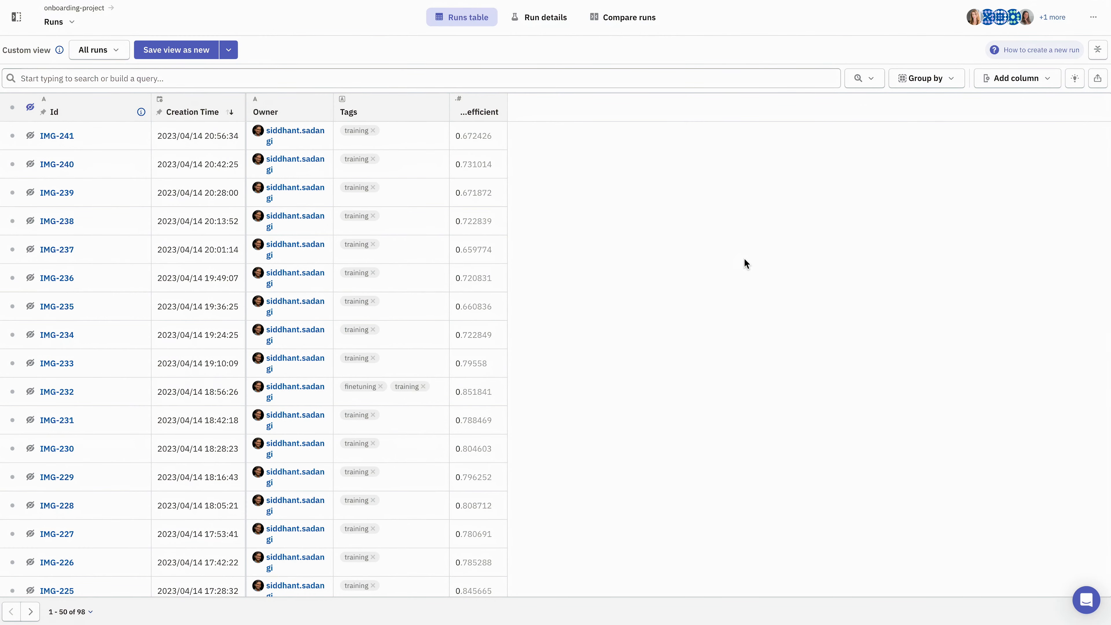
Widen the added best_validation_dice_coefficient column and rename it dice_coefficient
{"action": "left_click_drag", "start_coordinate": [507, 110], "coordinate": [532, 108]}
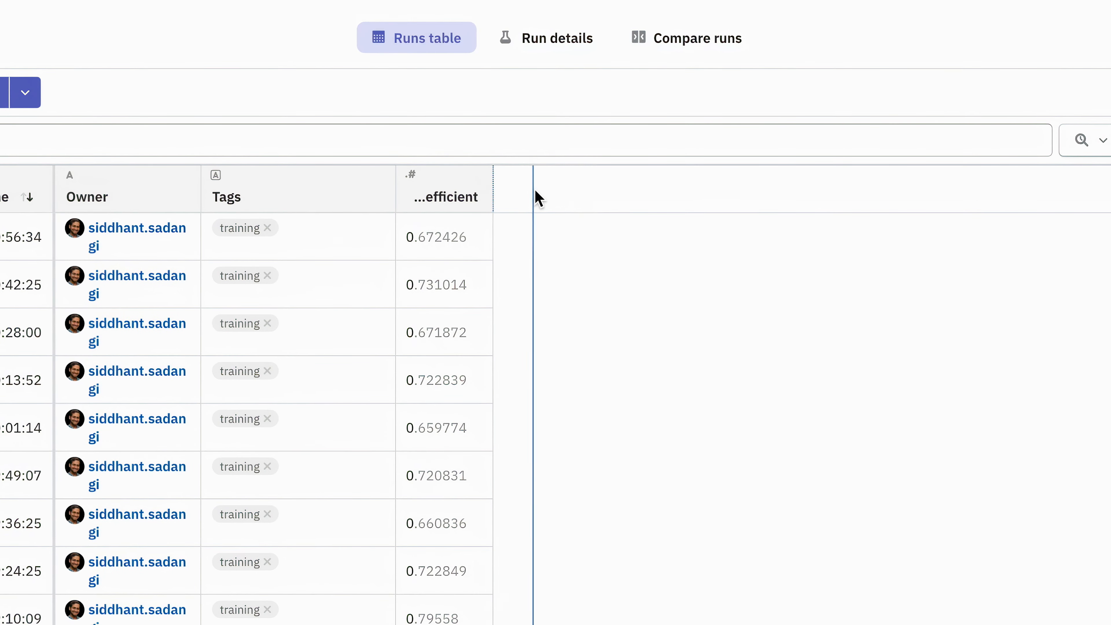
{"action": "mouse_move", "coordinate": [539, 200]}
{"action": "left_mouse_down"}
{"action": "mouse_move", "coordinate": [603, 182]}
{"action": "mouse_move", "coordinate": [723, 185]}
{"action": "mouse_move", "coordinate": [528, 186]}
{"action": "left_mouse_up"}
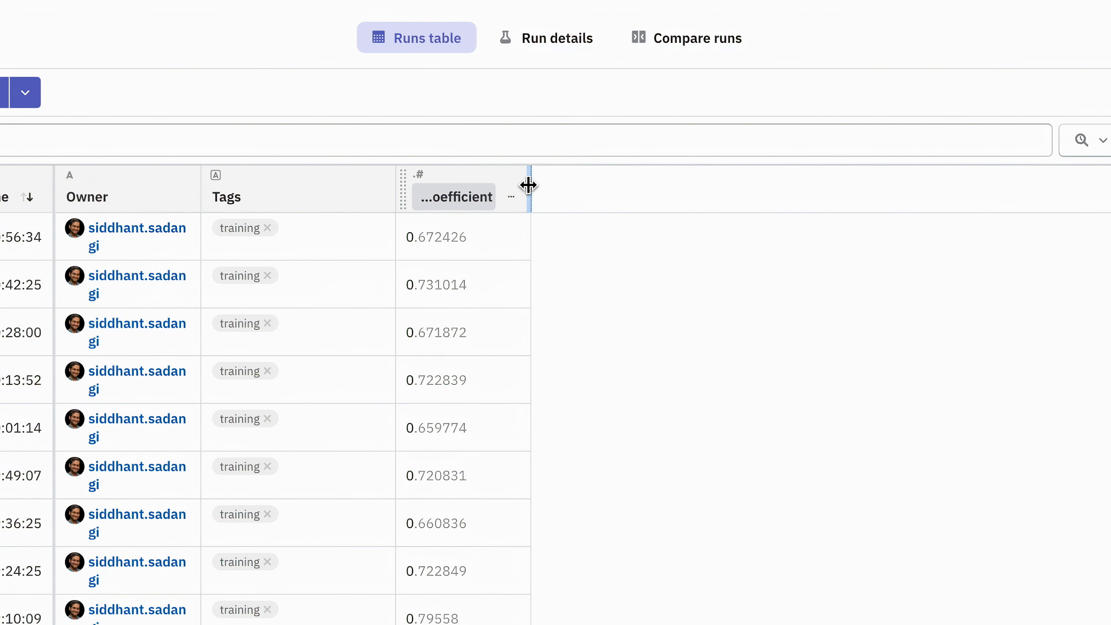
{"action": "double_click", "coordinate": [468, 198]}
{"action": "type", "text": "dice_coefficient"}
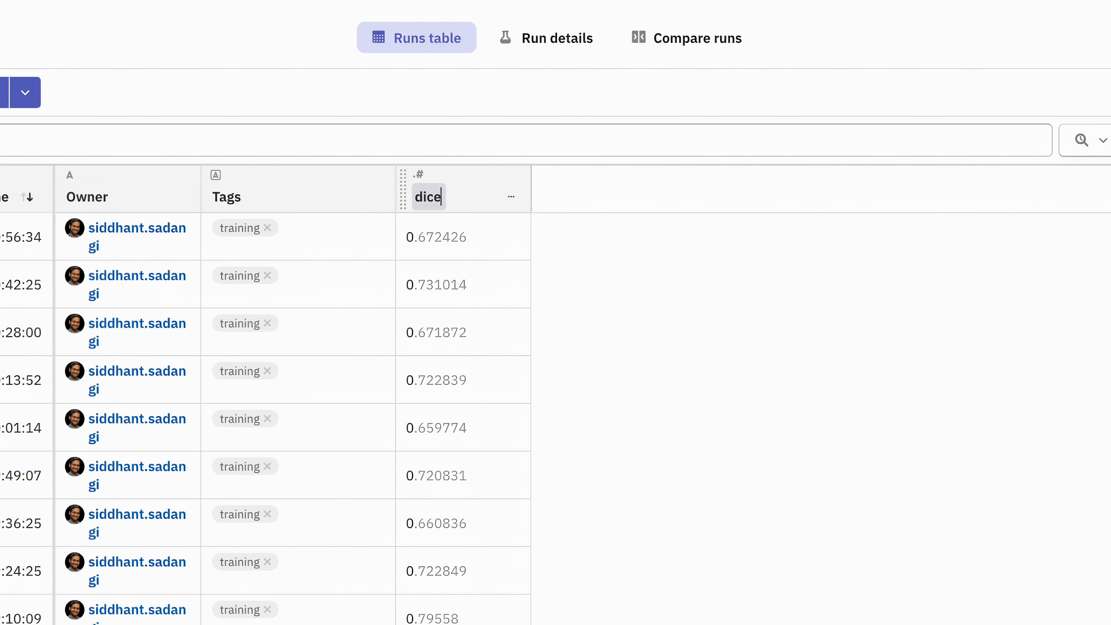
{"action": "key", "text": "Return"}
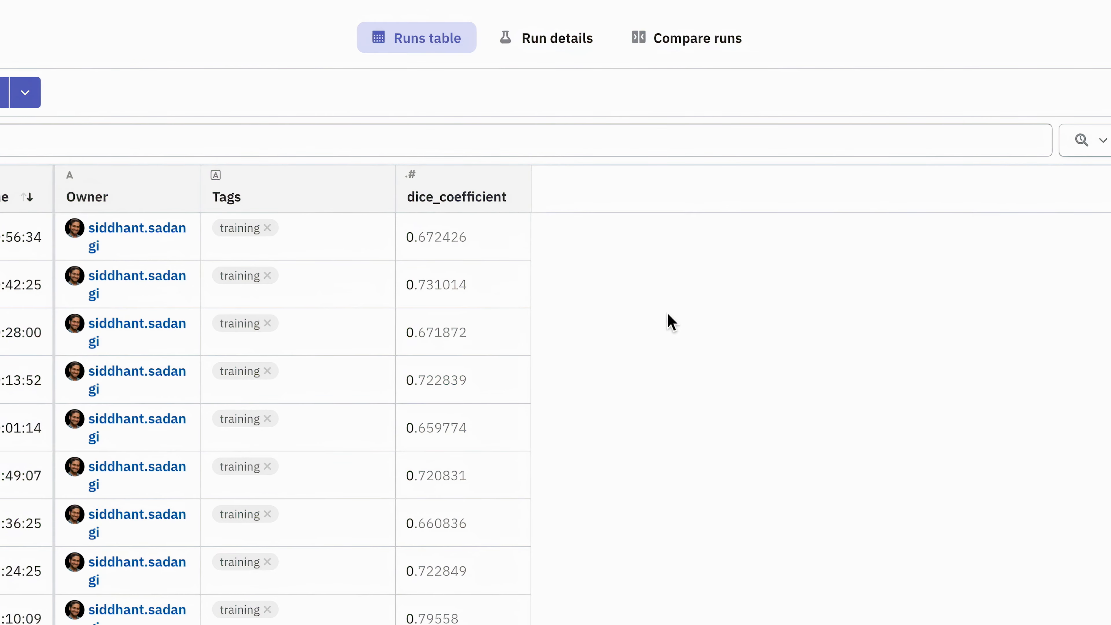
Set the background color of the dice_coefficient column to Light teal
{"action": "left_click", "coordinate": [512, 196]}
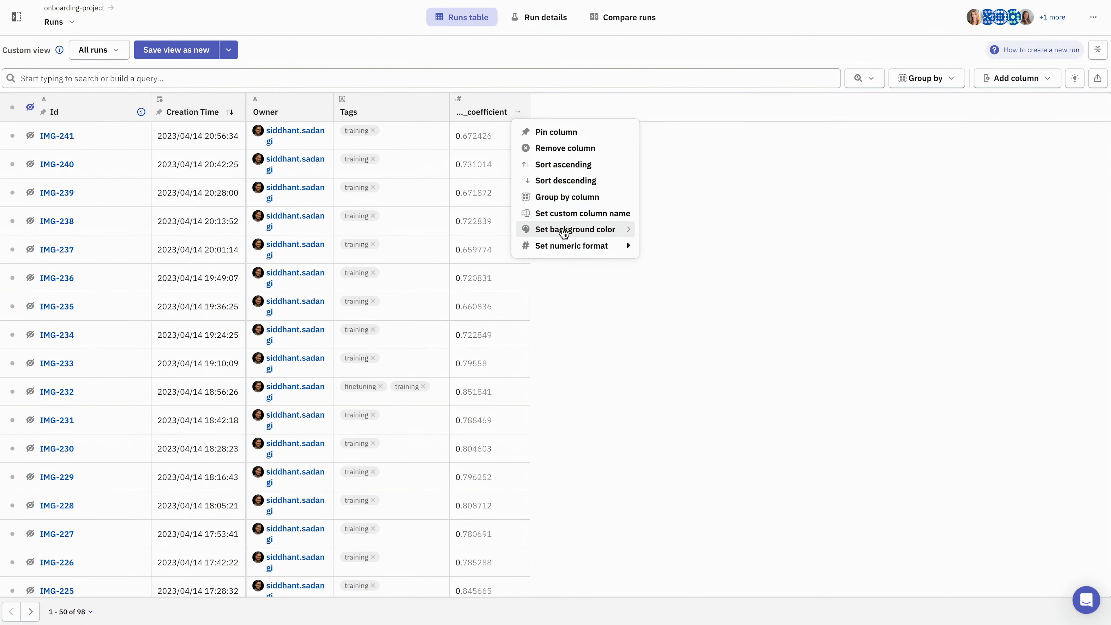
{"action": "mouse_move", "coordinate": [564, 233]}
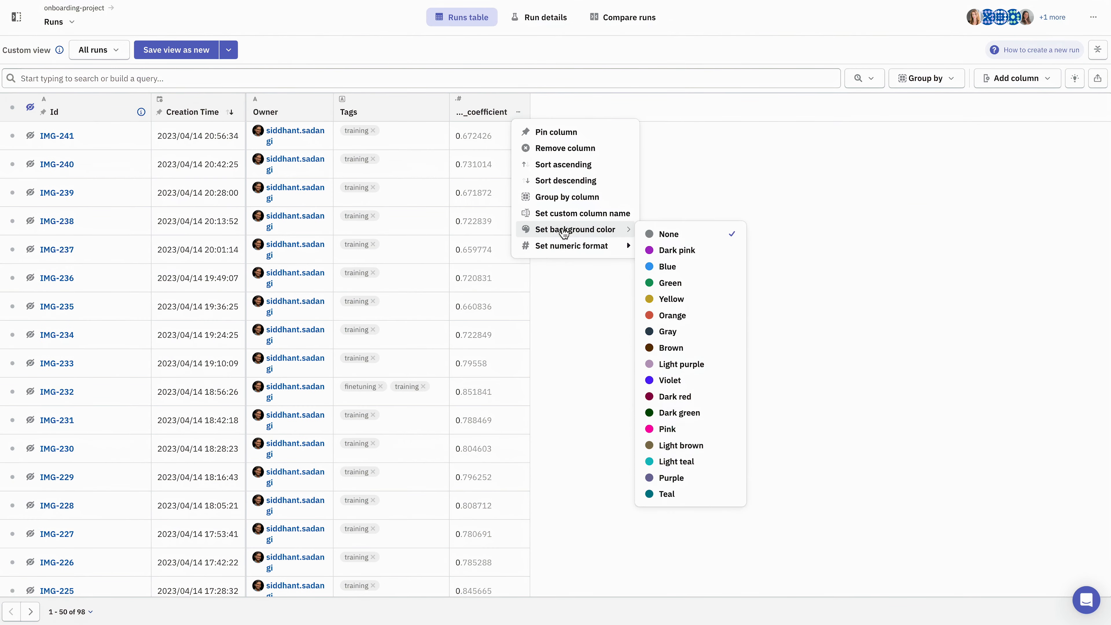
{"action": "left_click", "coordinate": [679, 463]}
{"action": "left_click", "coordinate": [826, 360]}
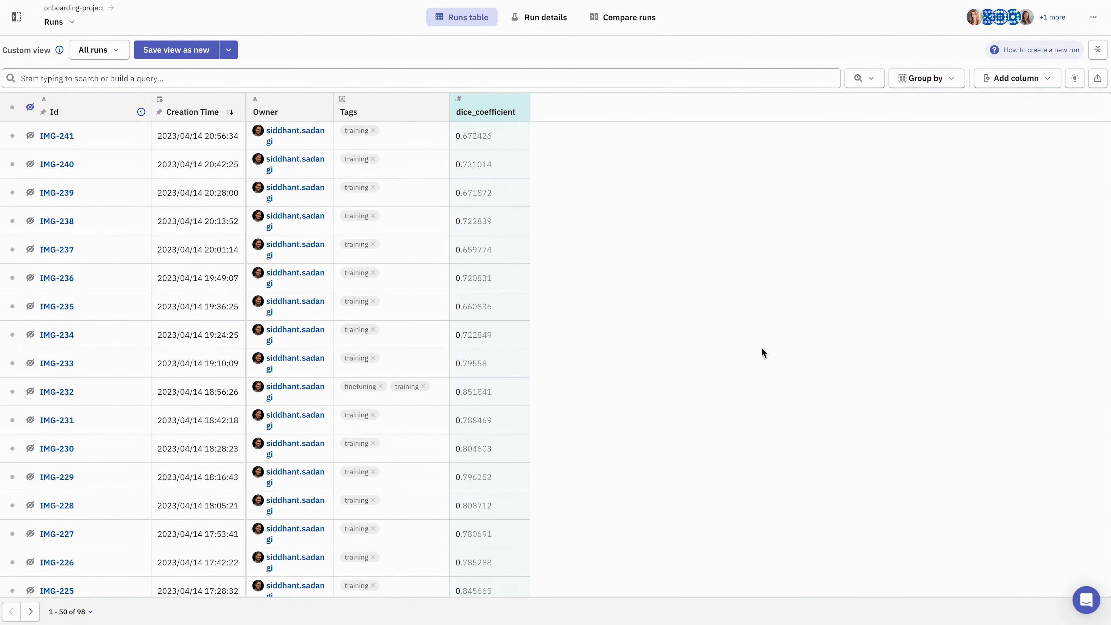
Move the Creation Time column out of the pinned area to just before dice_coefficient, and remove it from the table
{"action": "left_click_drag", "start_coordinate": [156, 109], "coordinate": [470, 113]}
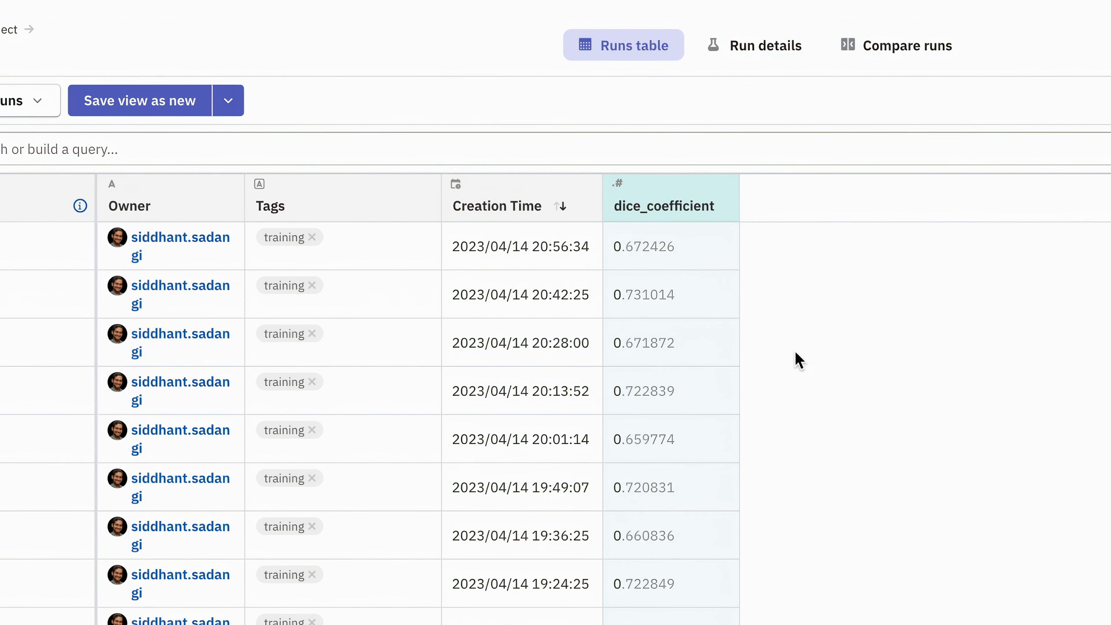
{"action": "left_click", "coordinate": [584, 211]}
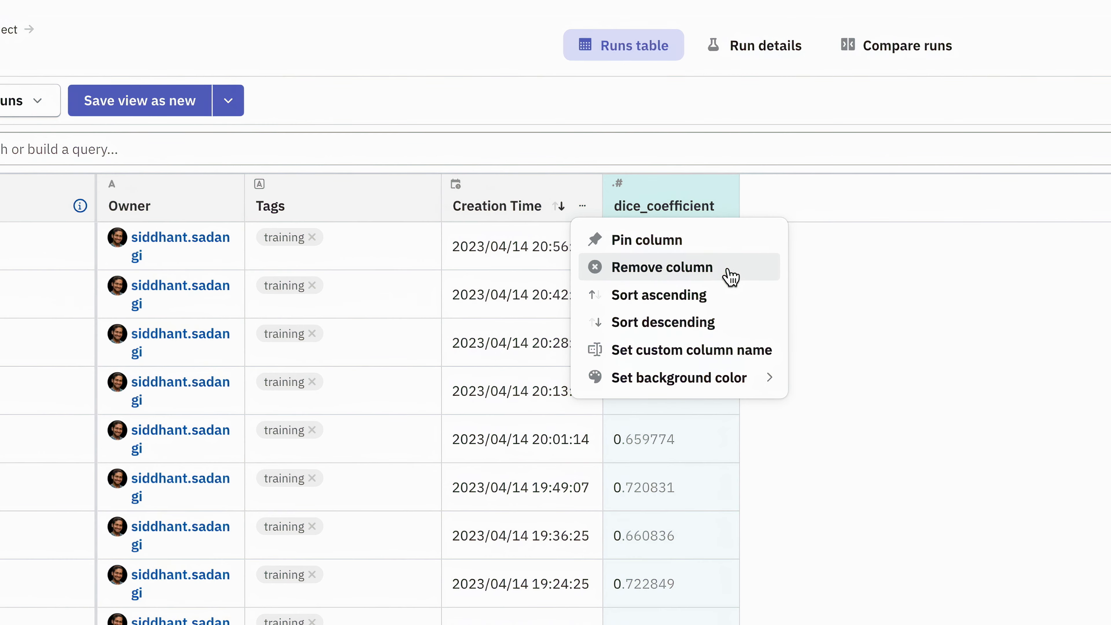
{"action": "left_click", "coordinate": [728, 276]}
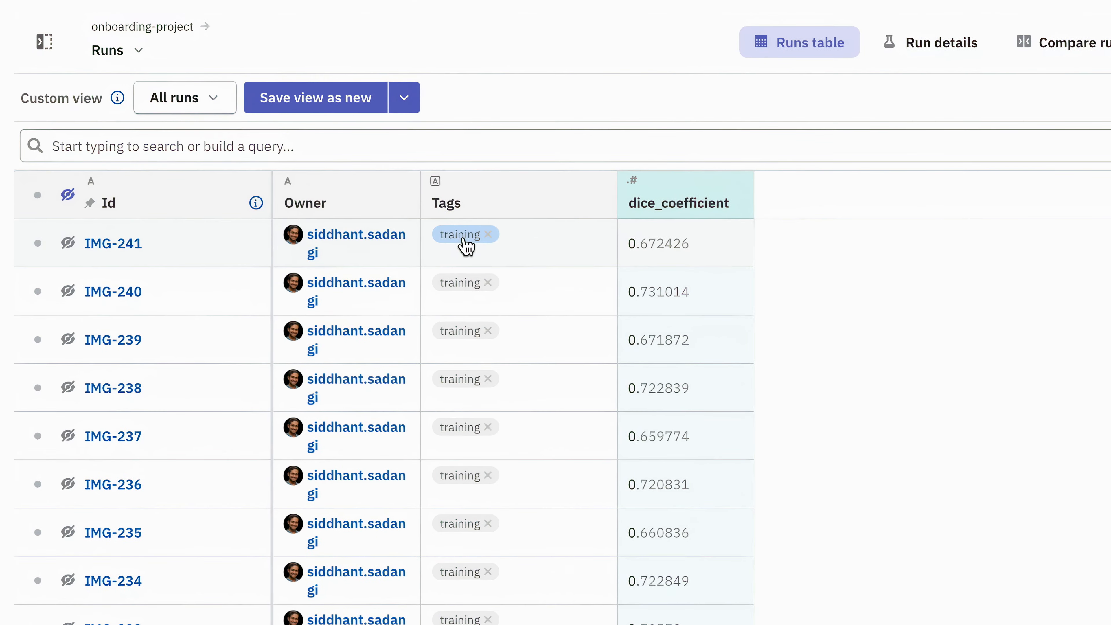
Filter the runs to those tagged training with a training/metrics/best_validation_dice_coefficient >= 0.8
{"action": "left_click", "coordinate": [466, 246]}
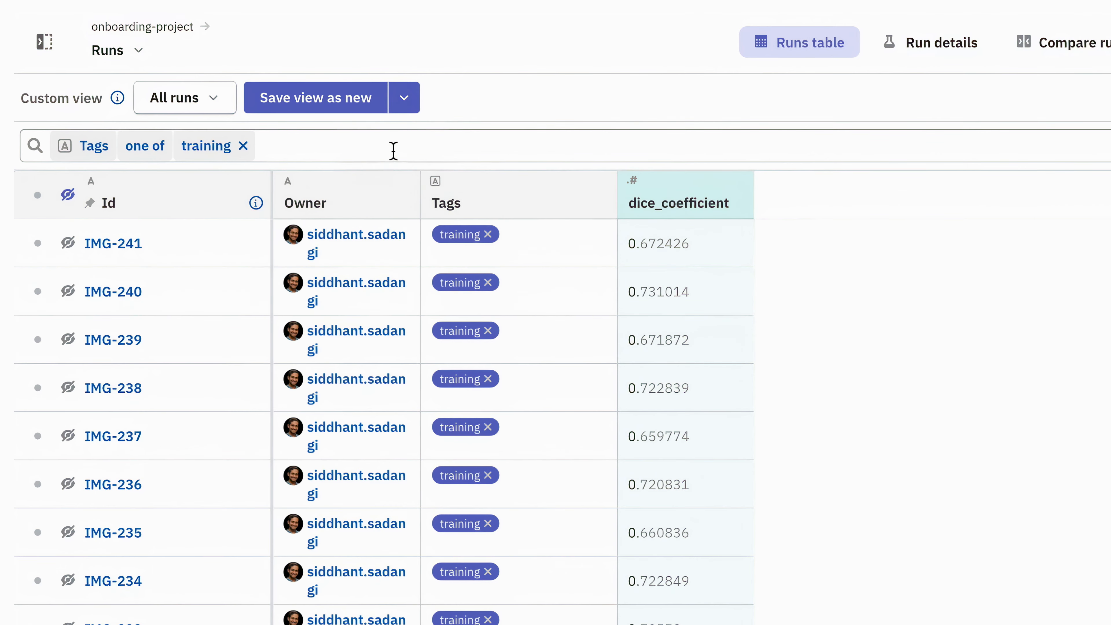
{"action": "left_click", "coordinate": [384, 146]}
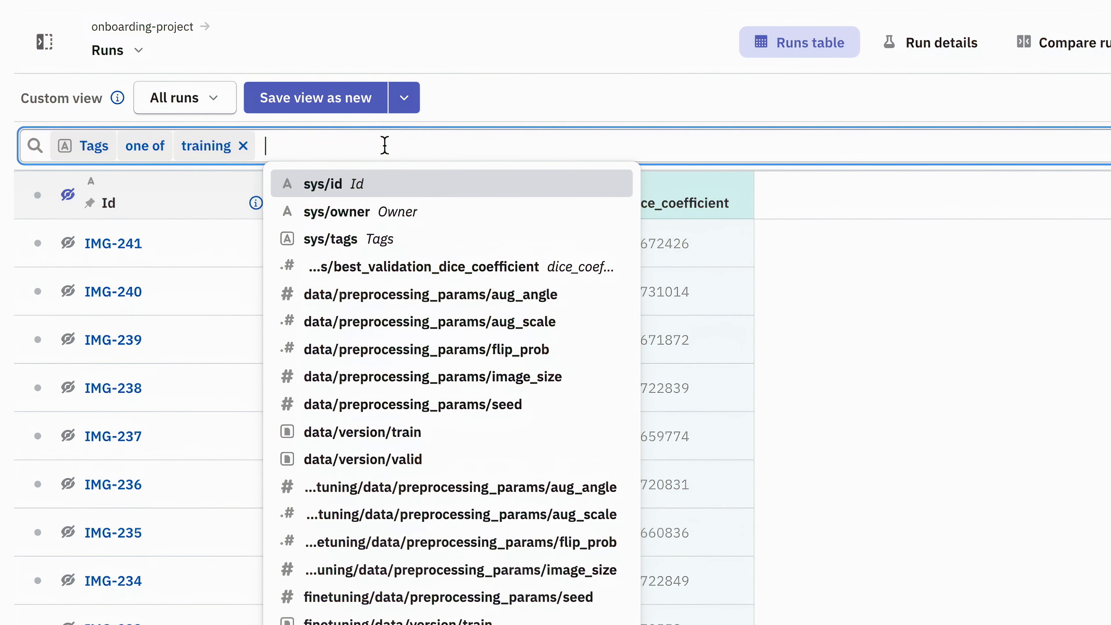
{"action": "type", "text": "dice_coefficient"}
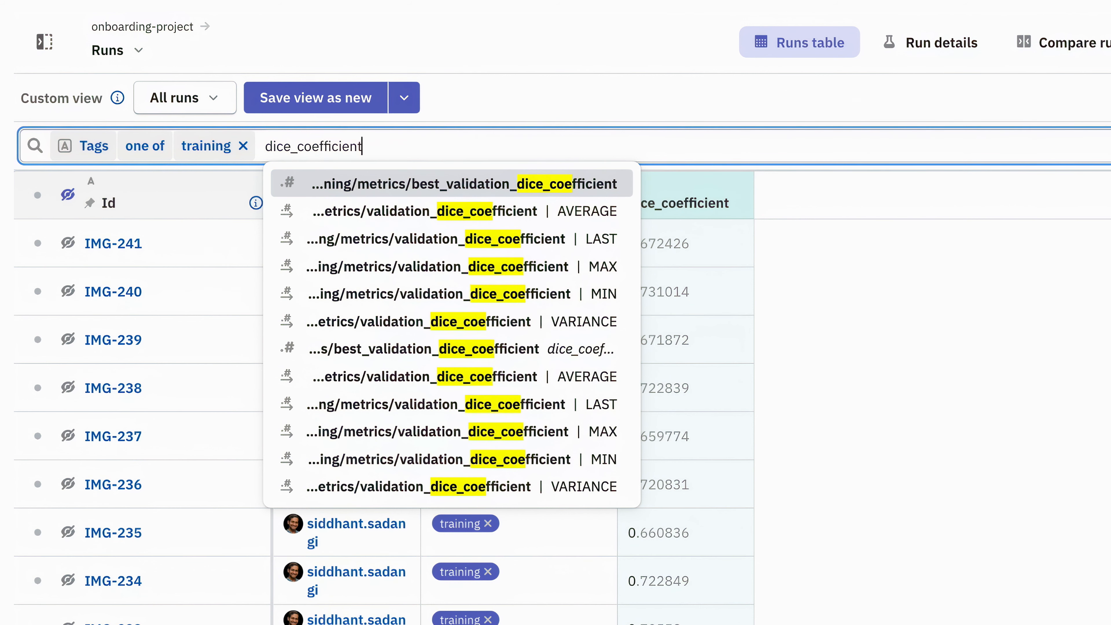
{"action": "left_click", "coordinate": [411, 350]}
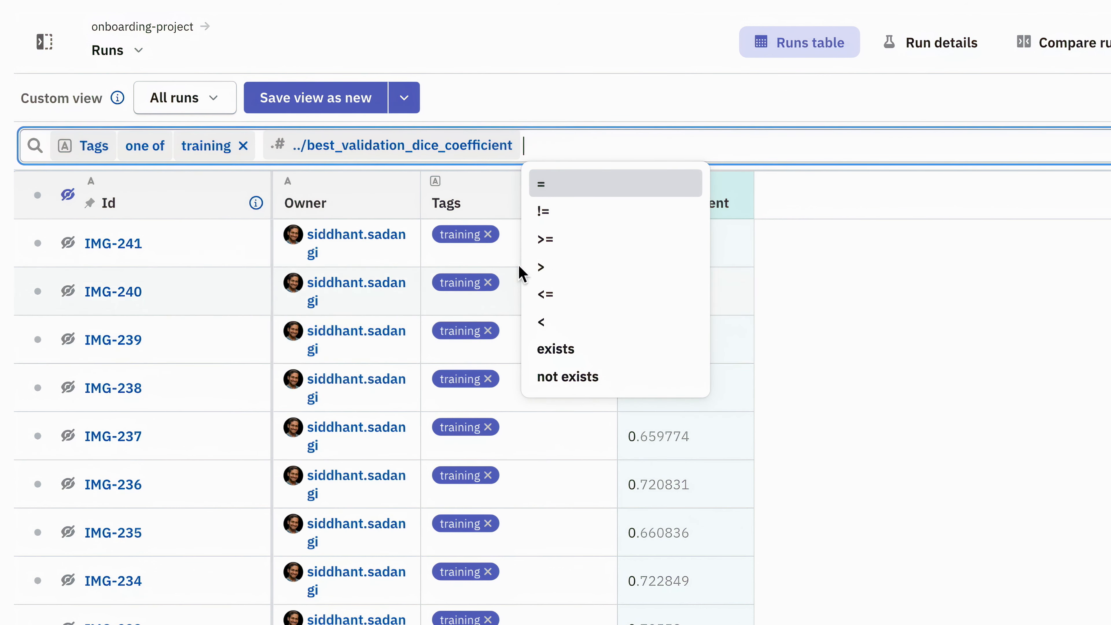
{"action": "left_click", "coordinate": [552, 241]}
{"action": "type", "text": "0.8"}
{"action": "key", "text": "Return"}
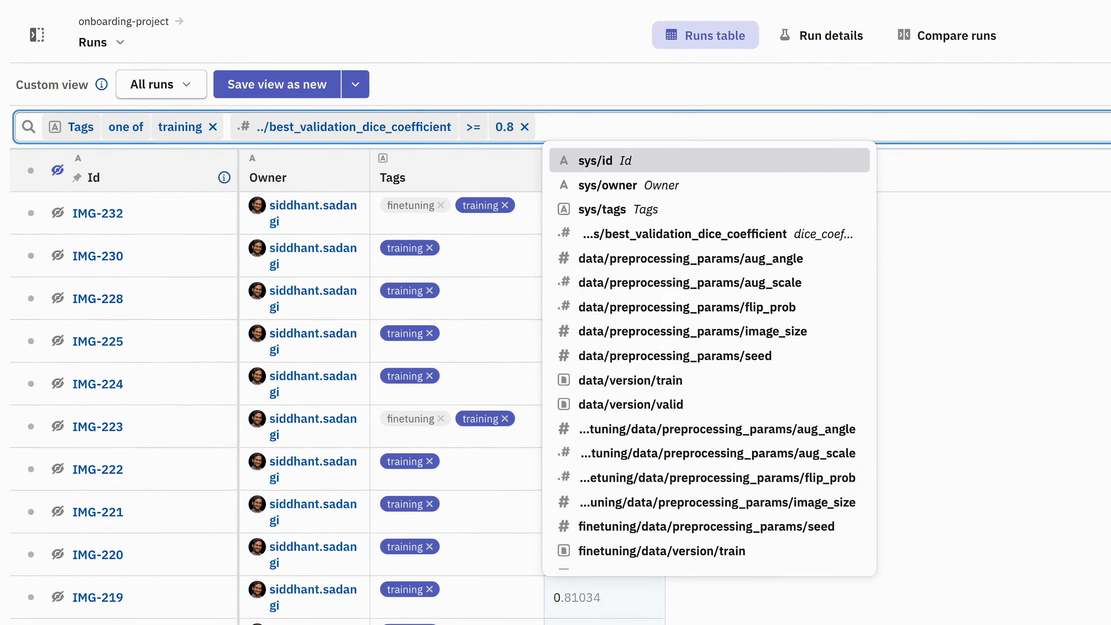
{"action": "left_click", "coordinate": [847, 279]}
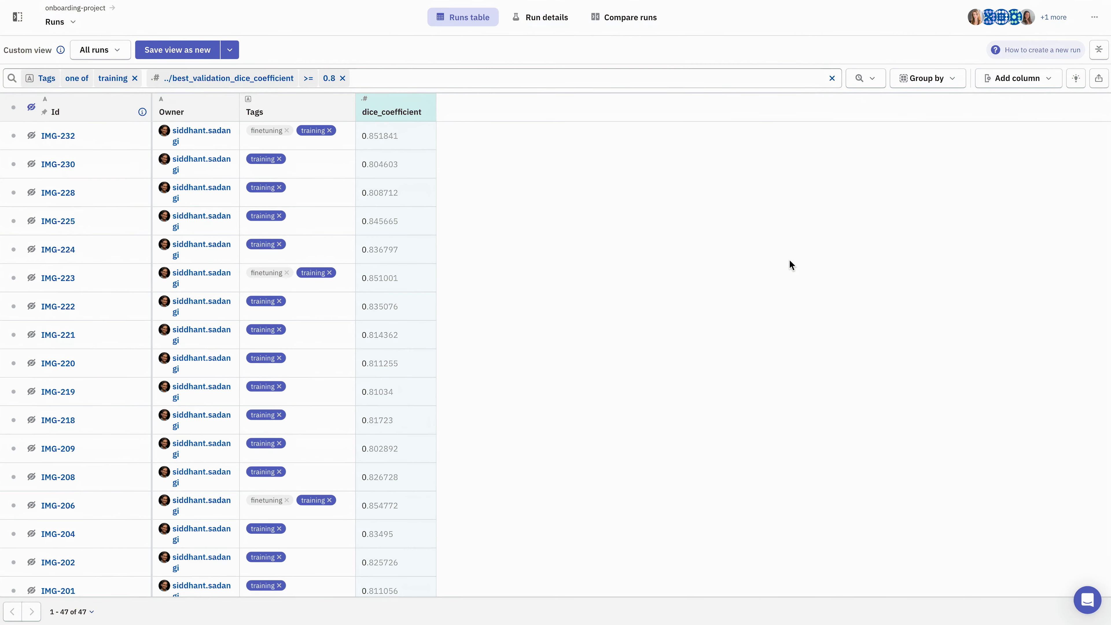
Look through the filtered runs and sort them in descending order of the dice_coefficient column
{"action": "scroll", "coordinate": [790, 260], "scroll_direction": "down", "scroll_amount": 10}
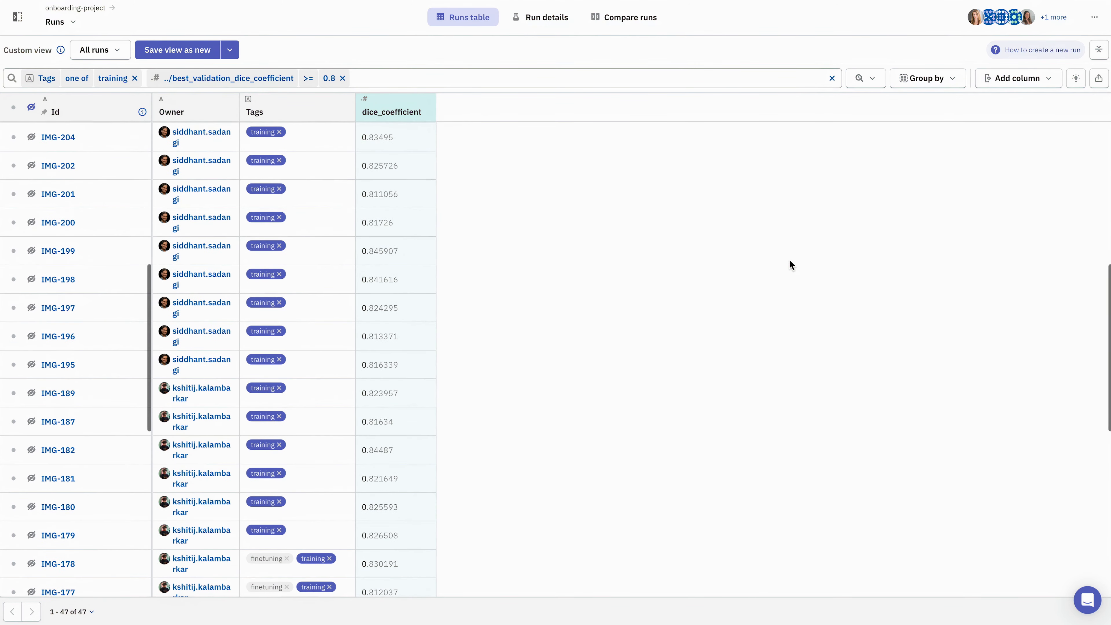
{"action": "scroll", "coordinate": [789, 259], "scroll_direction": "down", "scroll_amount": 5}
{"action": "scroll", "coordinate": [790, 259], "scroll_direction": "up", "scroll_amount": 15}
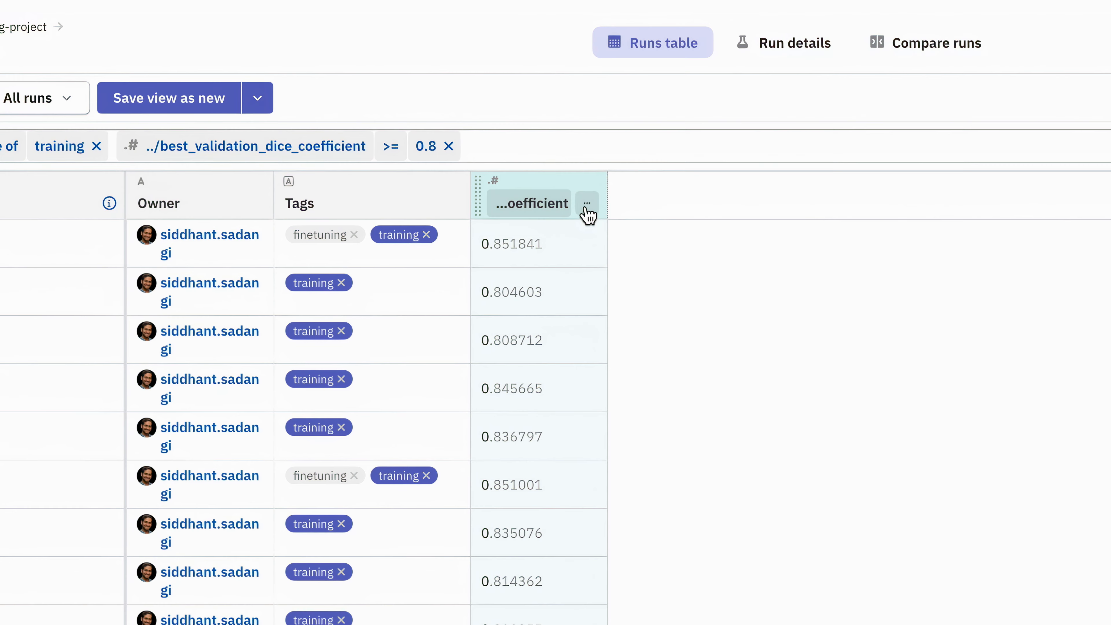
{"action": "left_click", "coordinate": [586, 206]}
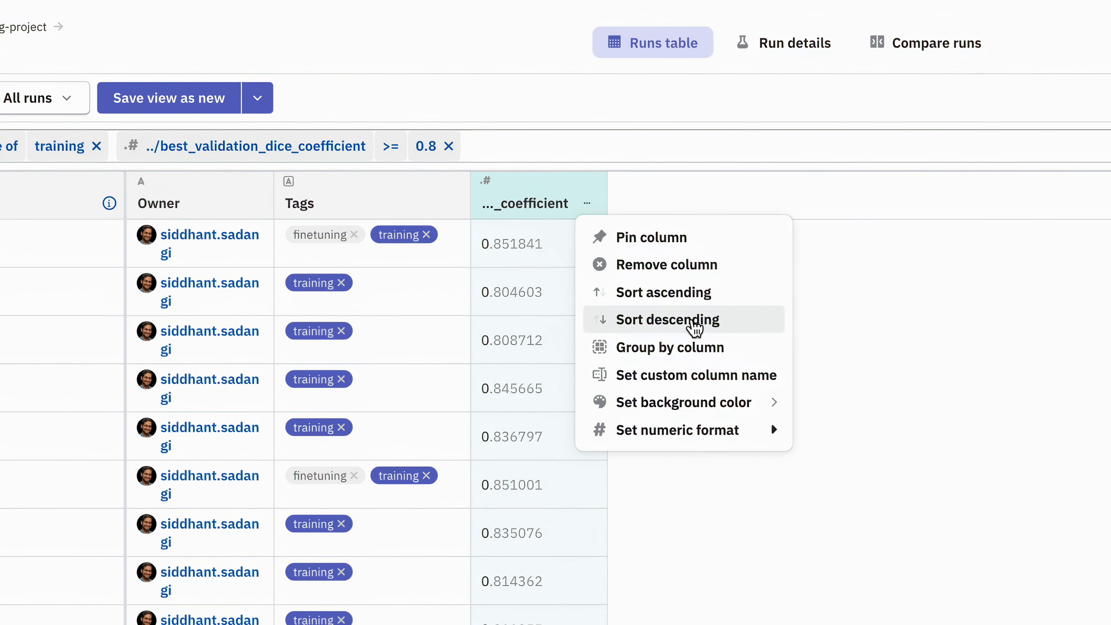
{"action": "left_click", "coordinate": [695, 328]}
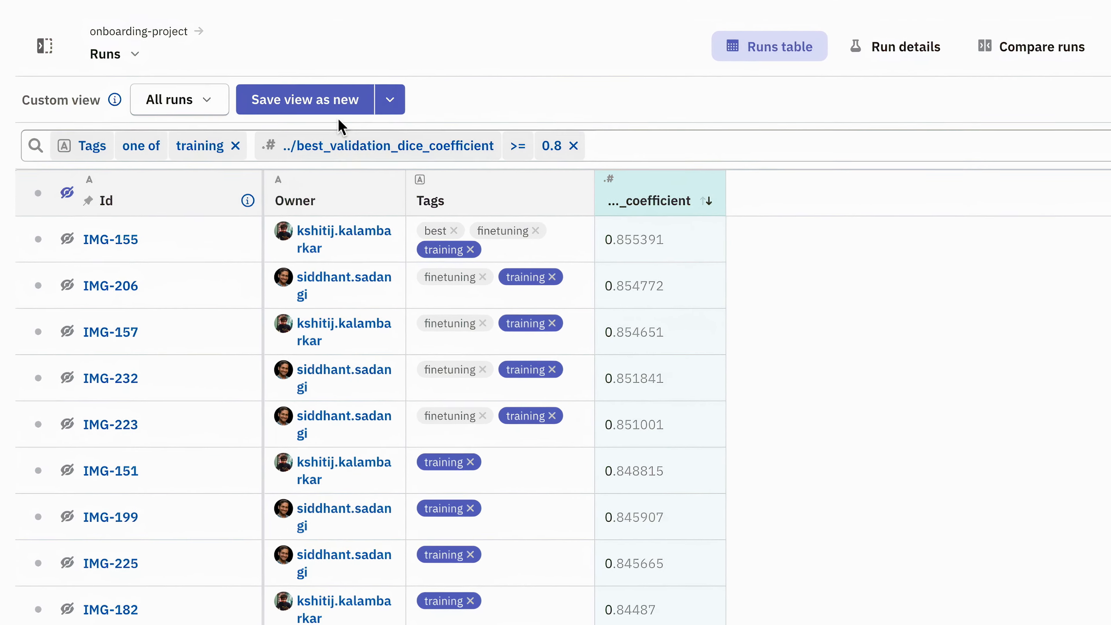
Save the current table setup as a new custom view named "Best training runs (sorted by dice_coefficient)"
{"action": "left_click", "coordinate": [335, 104]}
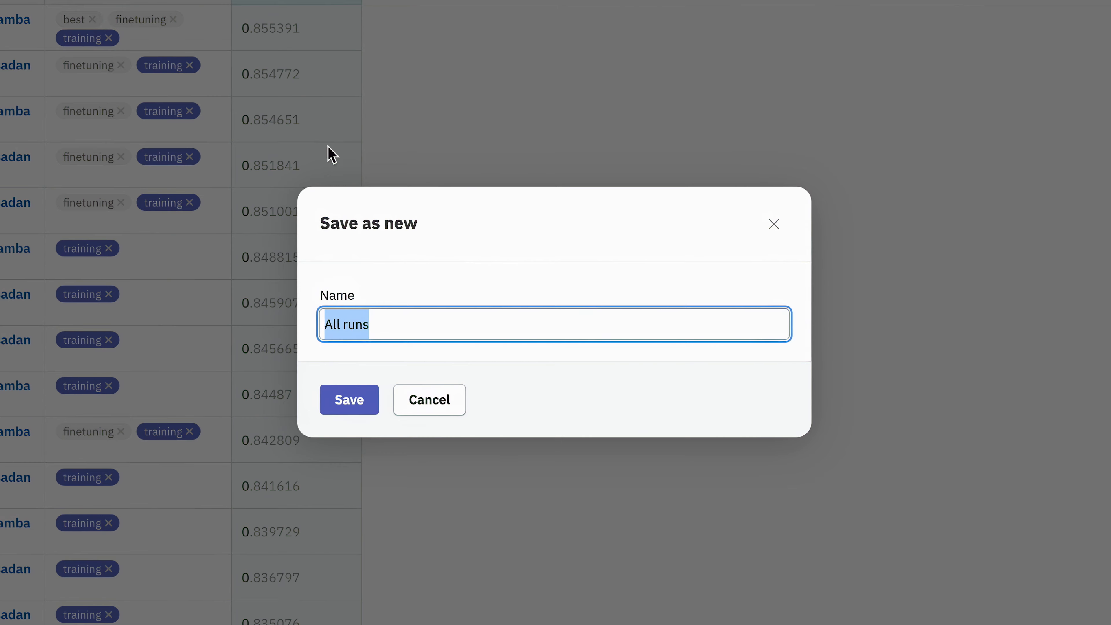
{"action": "type", "text": "Best trainin"}
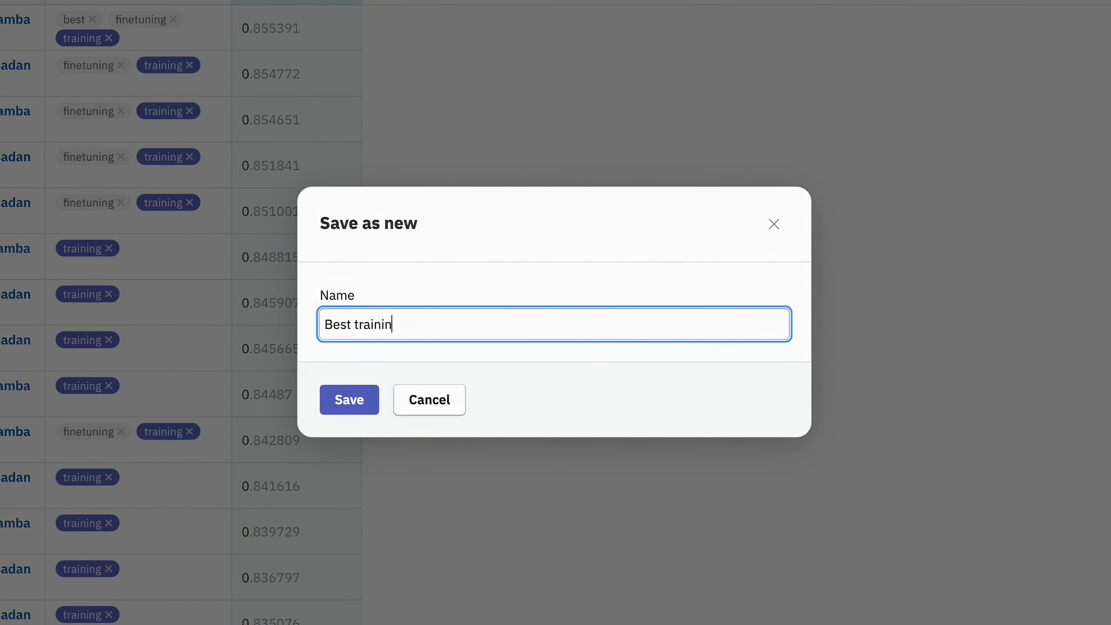
{"action": "type", "text": "g runs (sorted by dice_coeffici"}
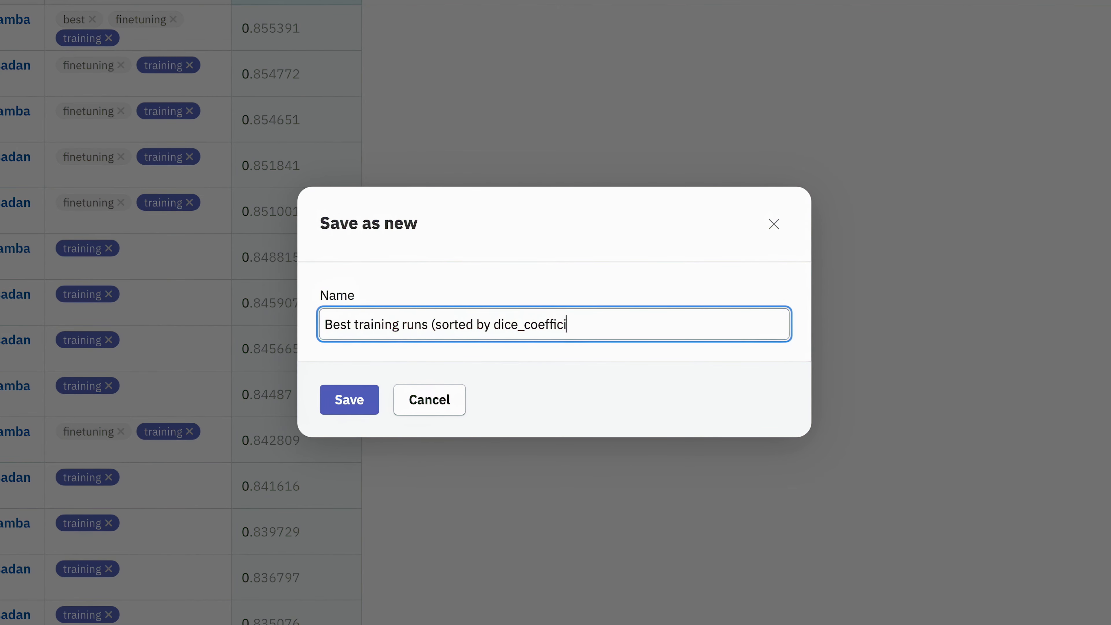
{"action": "type", "text": "ent)"}
{"action": "left_click", "coordinate": [350, 409]}
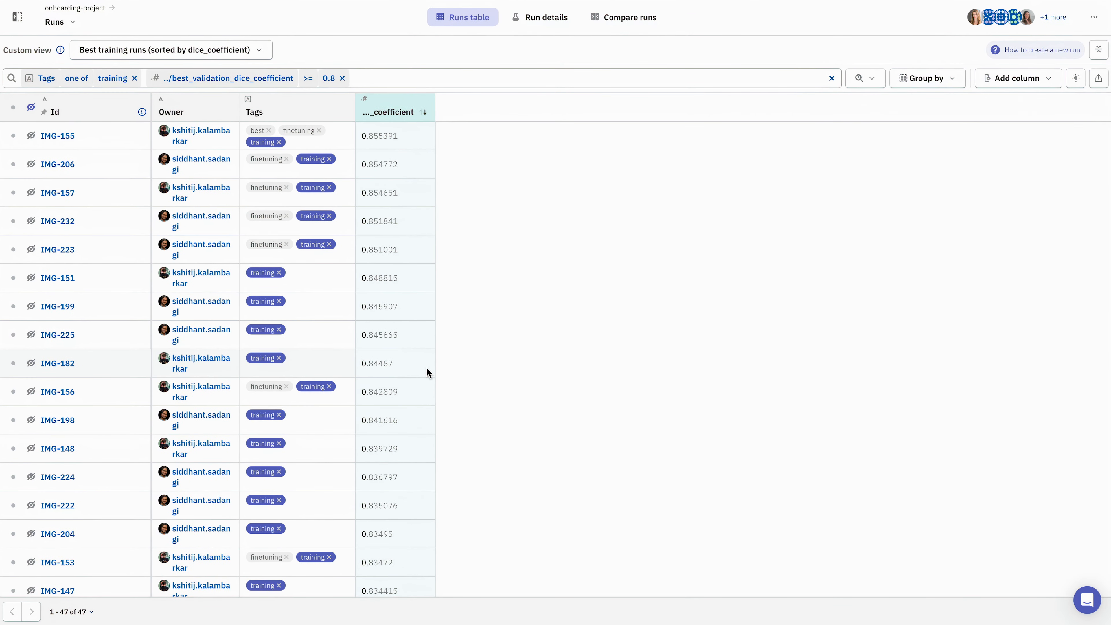
Copy the shareable link to the project showing this view, and close the sharing dialog
{"action": "left_click", "coordinate": [1094, 17]}
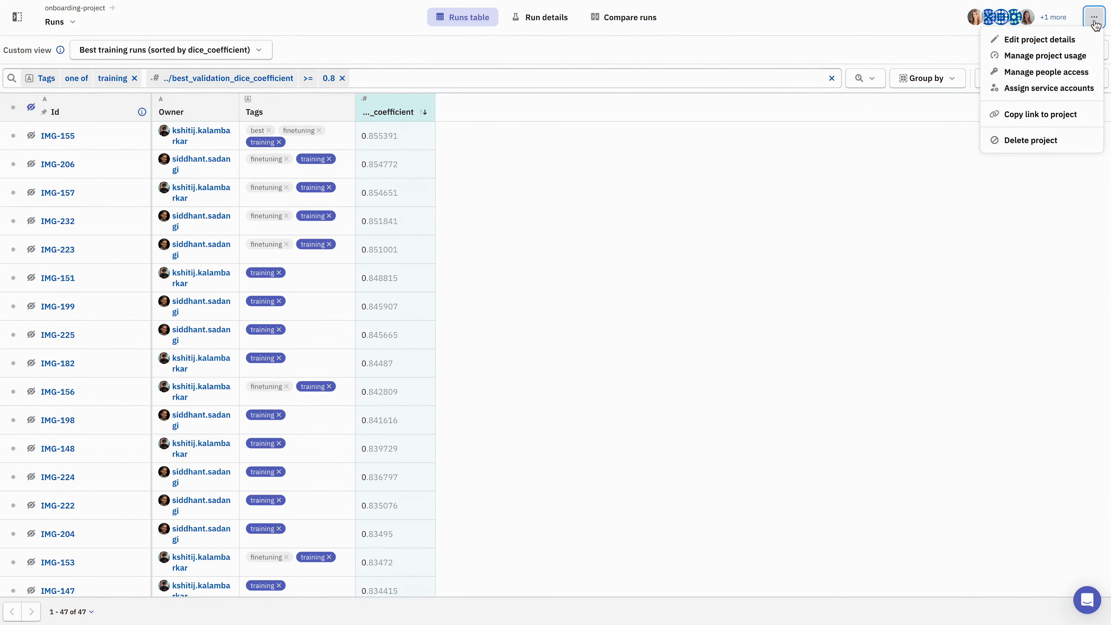
{"action": "left_click", "coordinate": [1049, 113]}
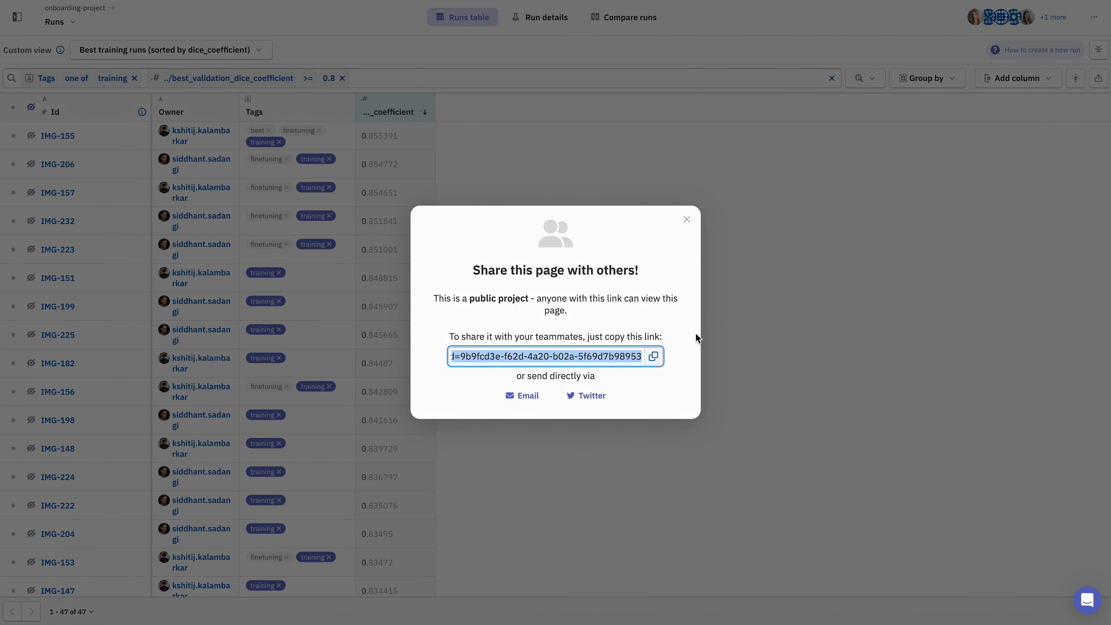
{"action": "left_click", "coordinate": [654, 357]}
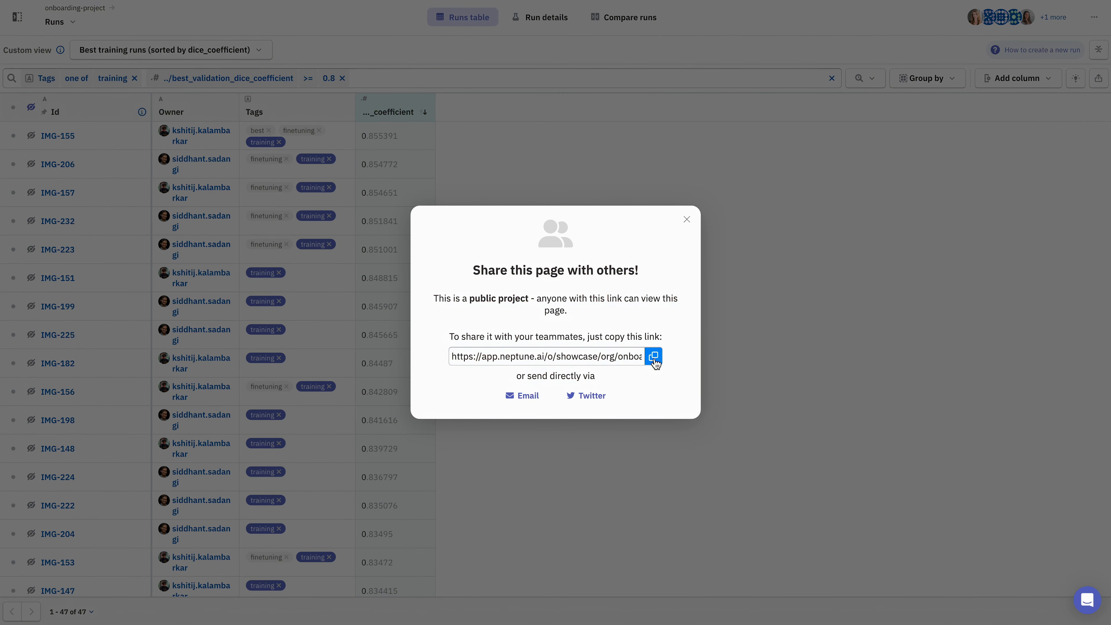
{"action": "left_click", "coordinate": [687, 220]}
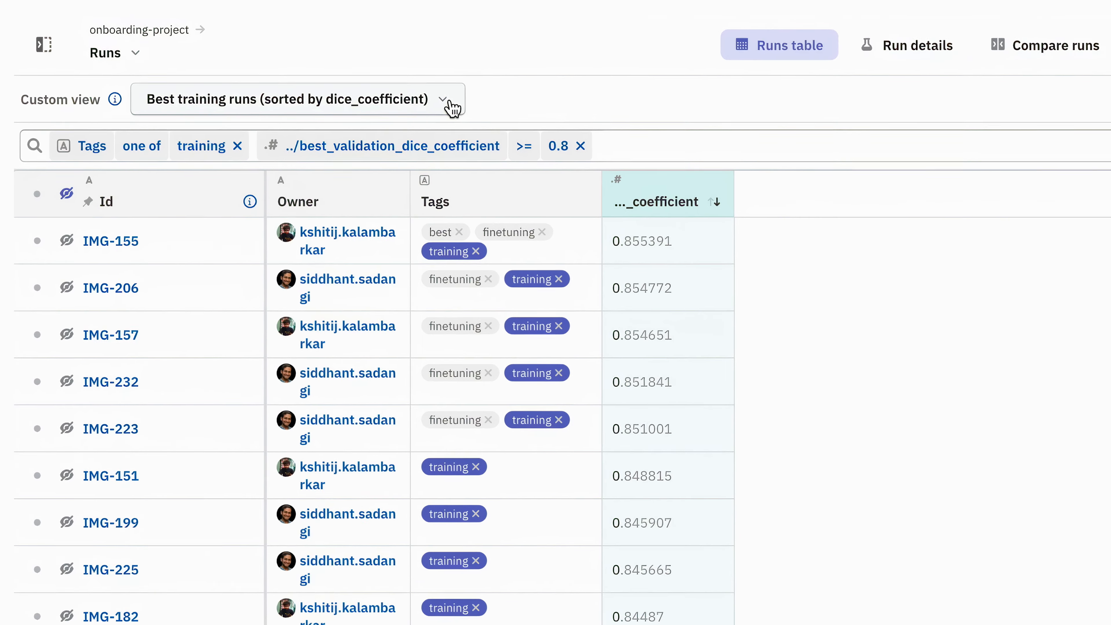
Look through the saved custom views All runs, Finetuned (sorted-on-dice-coefficient) and Owners
{"action": "left_click", "coordinate": [454, 109]}
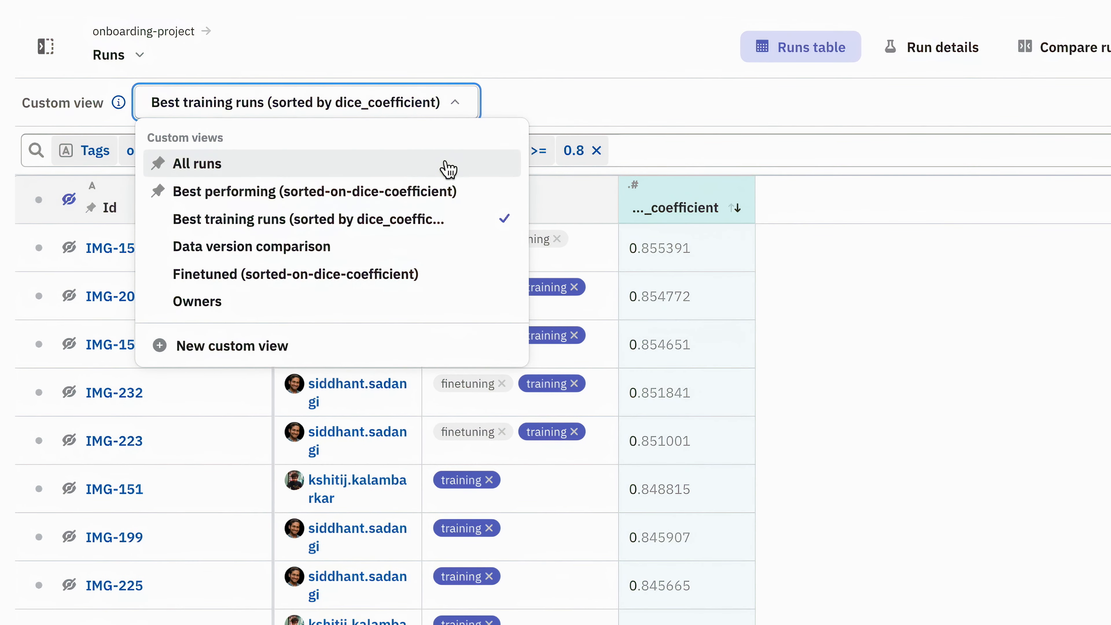
{"action": "left_click", "coordinate": [448, 172]}
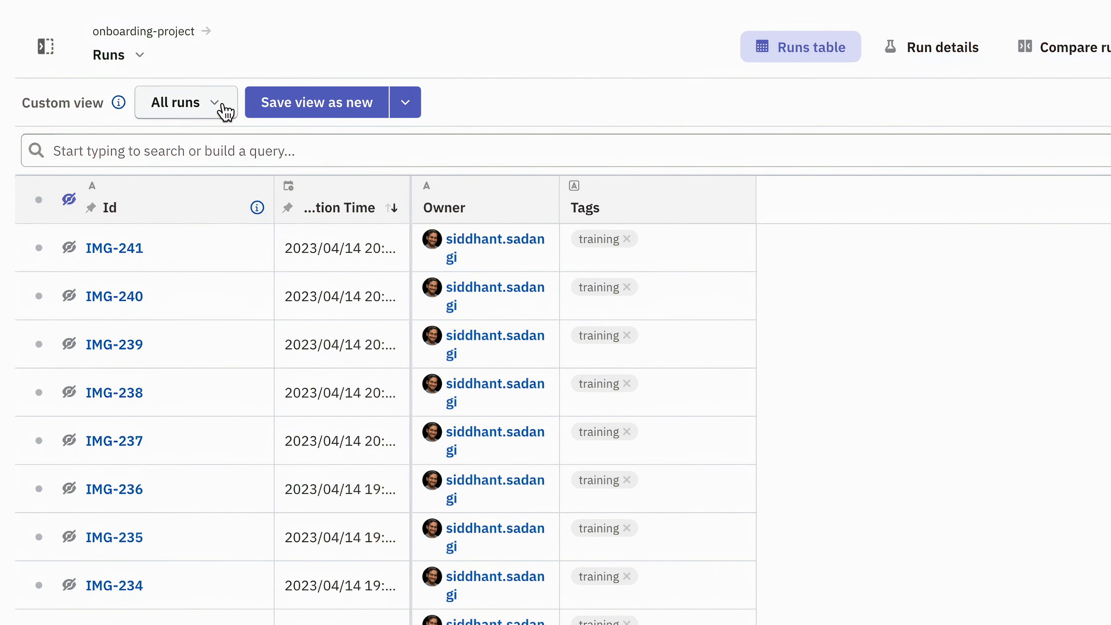
{"action": "left_click", "coordinate": [226, 109]}
{"action": "left_click", "coordinate": [238, 274]}
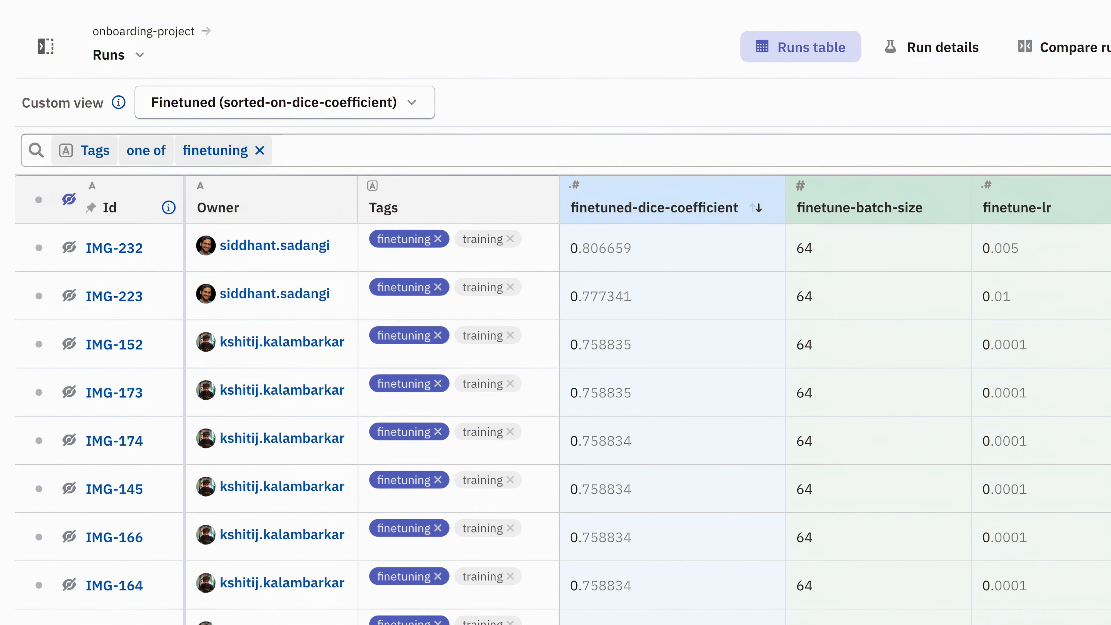
{"action": "left_click", "coordinate": [420, 108]}
{"action": "left_click", "coordinate": [401, 306]}
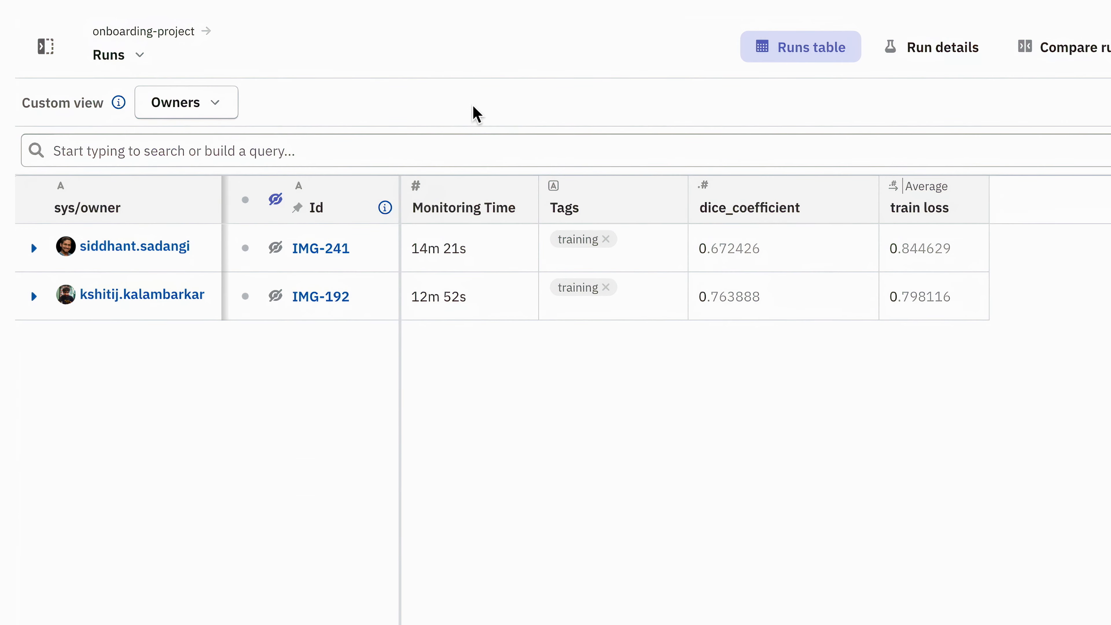
Expand and collapse the first owner's group of runs, and return to the Best training runs (sorted by dice_coefficient) view
{"action": "left_click", "coordinate": [34, 249]}
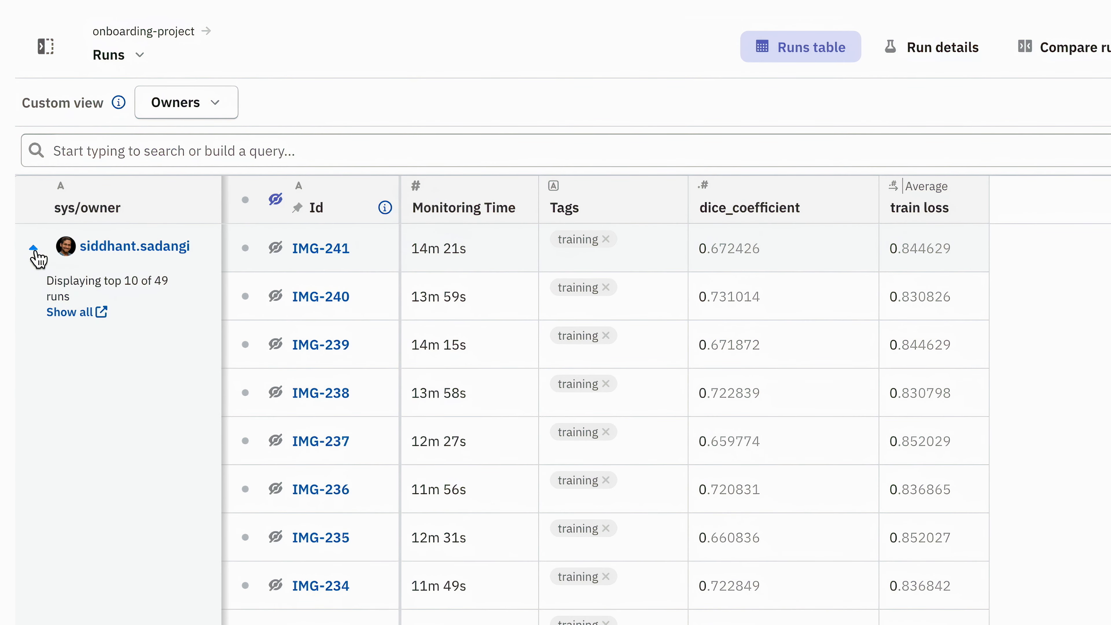
{"action": "left_click", "coordinate": [35, 250]}
{"action": "left_click", "coordinate": [205, 115]}
{"action": "left_click", "coordinate": [215, 221]}
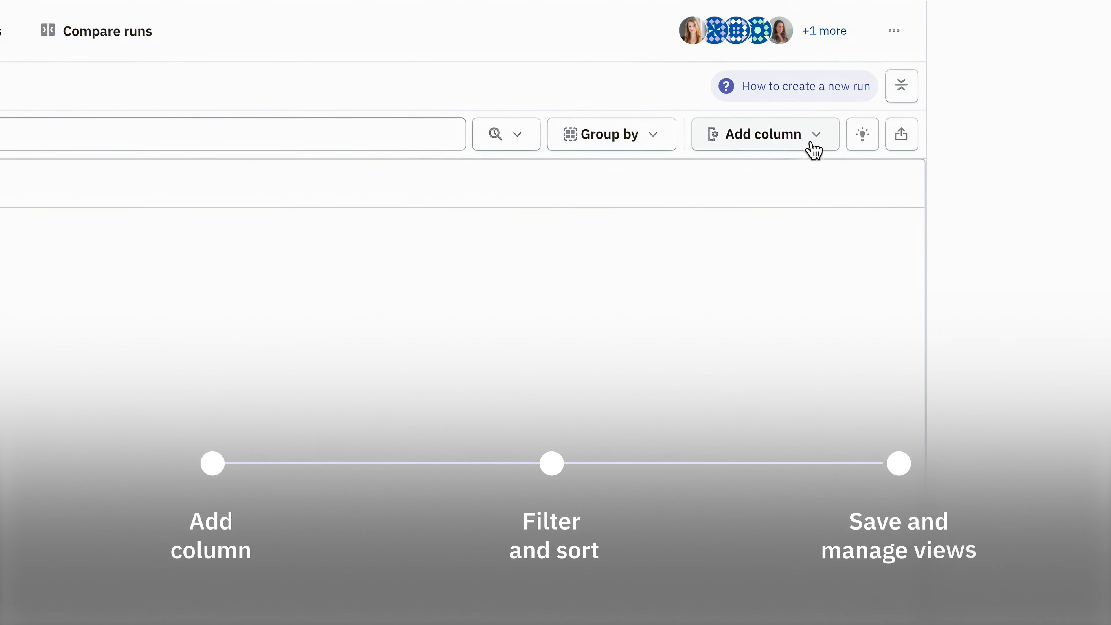
Search the available fields for dice_coefficient and add training/metrics/best_validation_dice_coefficient as a column to the runs table
{"action": "left_click", "coordinate": [1049, 81]}
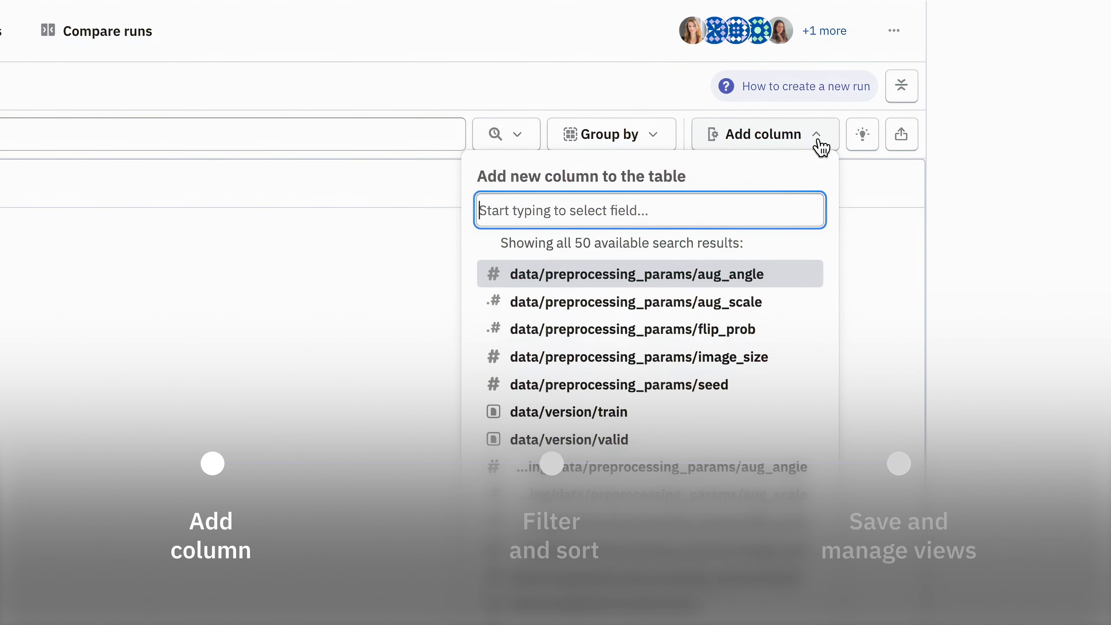
{"action": "type", "text": "dice_coefficient"}
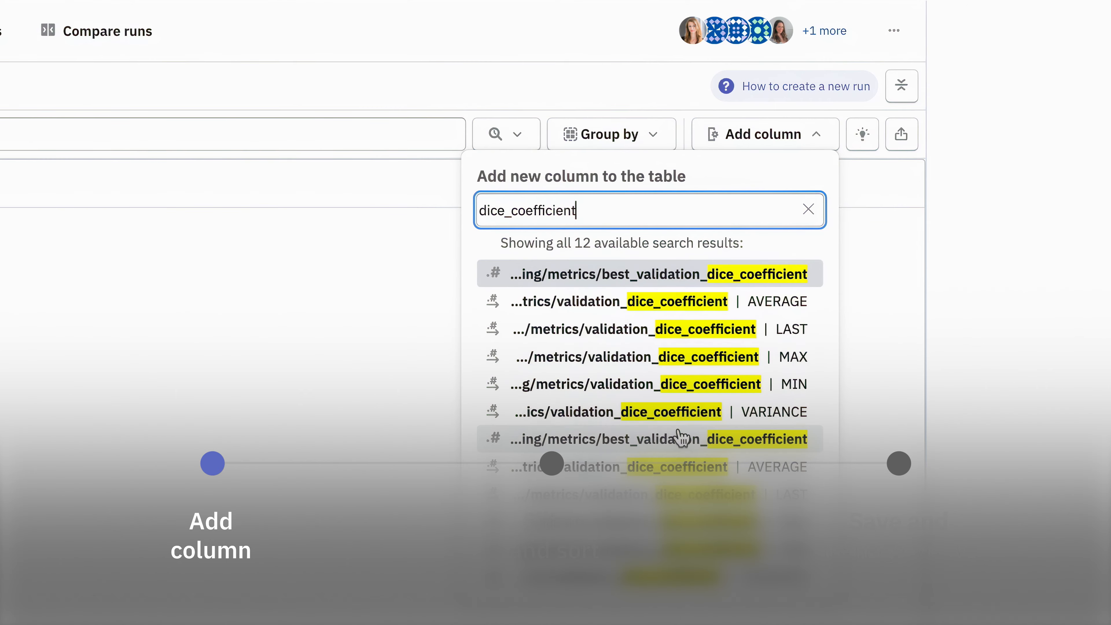
{"action": "left_click", "coordinate": [681, 438]}
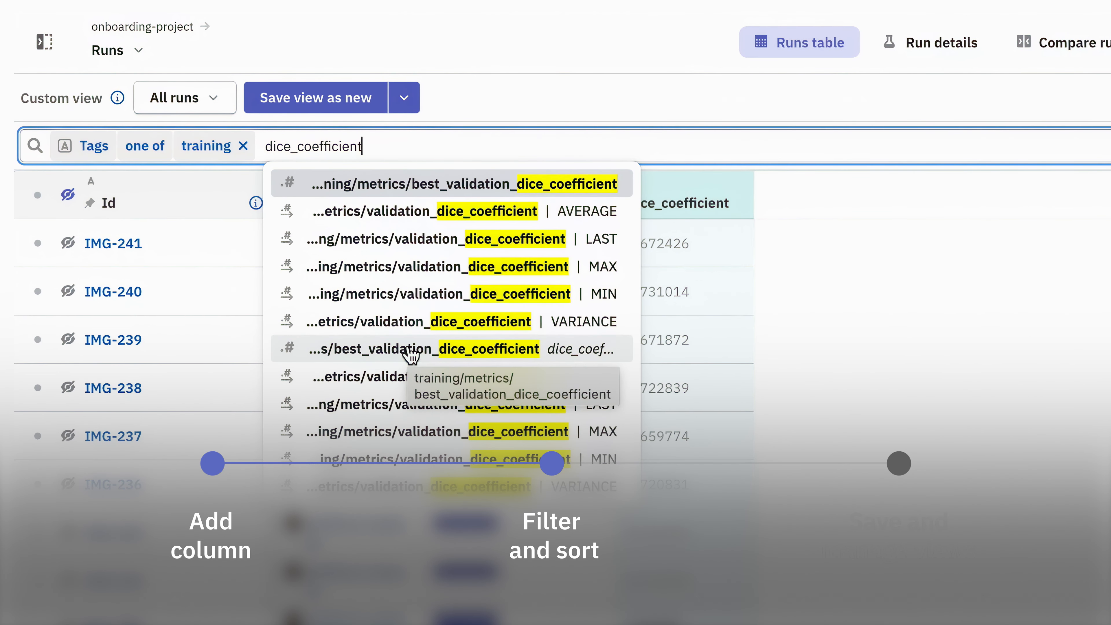
Add a filter for training/metrics/best_validation_dice_coefficient >= 0.8 to the runs tagged training
{"action": "left_click", "coordinate": [412, 349]}
{"action": "left_click", "coordinate": [554, 244]}
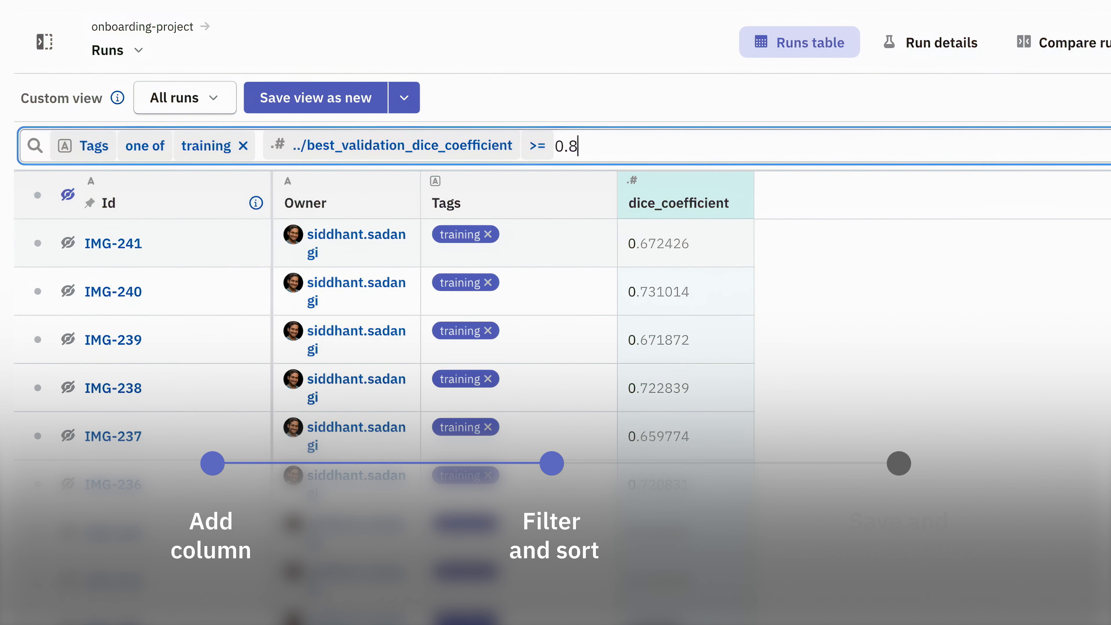
{"action": "type", "text": "0.8"}
{"action": "key", "text": "Return"}
{"action": "key", "text": "Escape"}
Sort the filtered runs in descending order of the dice_coefficient column
{"action": "mouse_move", "coordinate": [733, 209]}
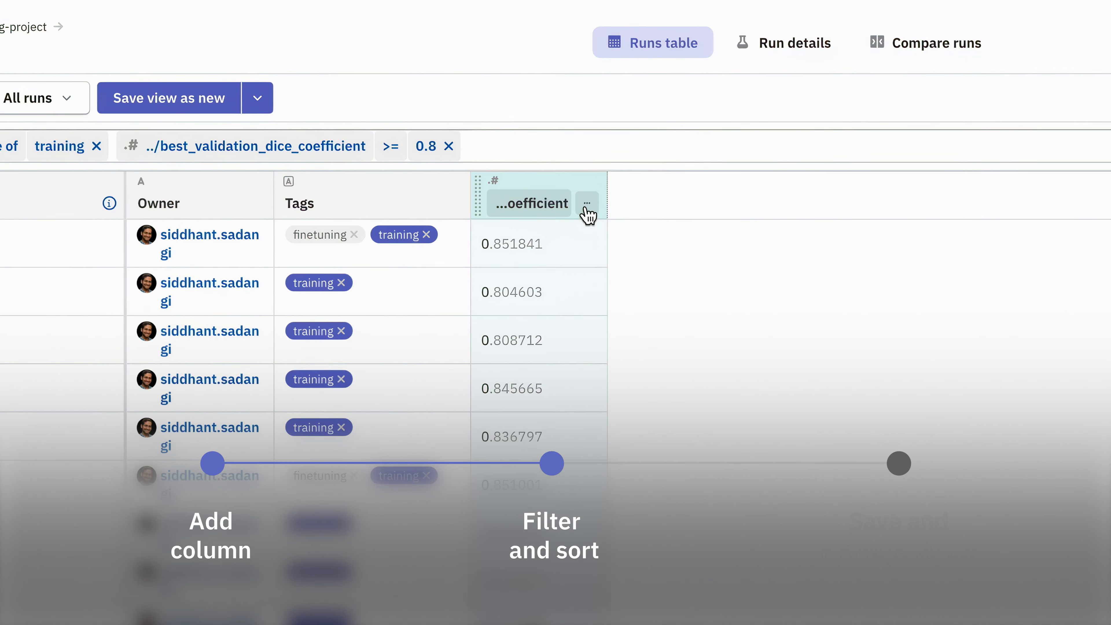
{"action": "left_click", "coordinate": [587, 210]}
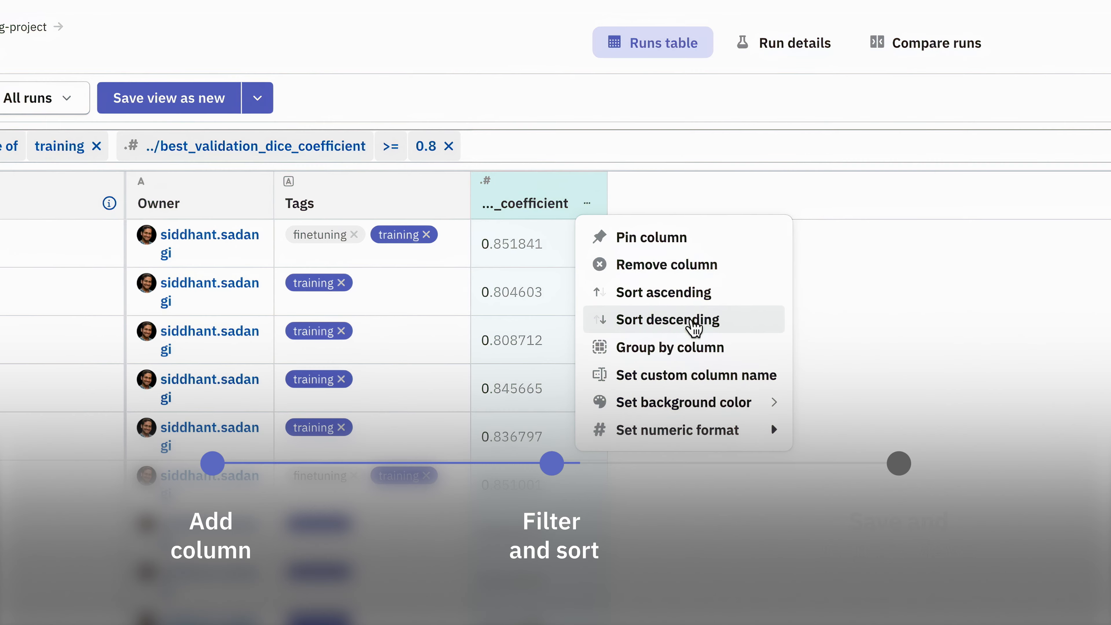
{"action": "left_click", "coordinate": [696, 322]}
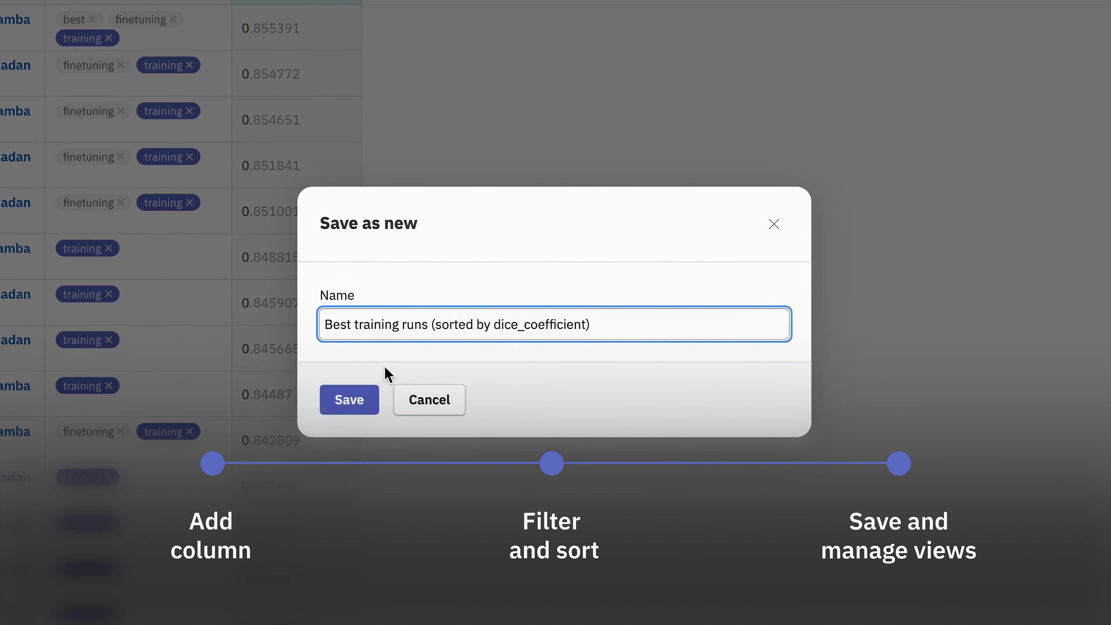
Save the filtered and sorted table as the custom view "Best training runs (sorted by dice_coefficient)"
{"action": "left_click", "coordinate": [350, 400]}
{"action": "left_click", "coordinate": [318, 47]}
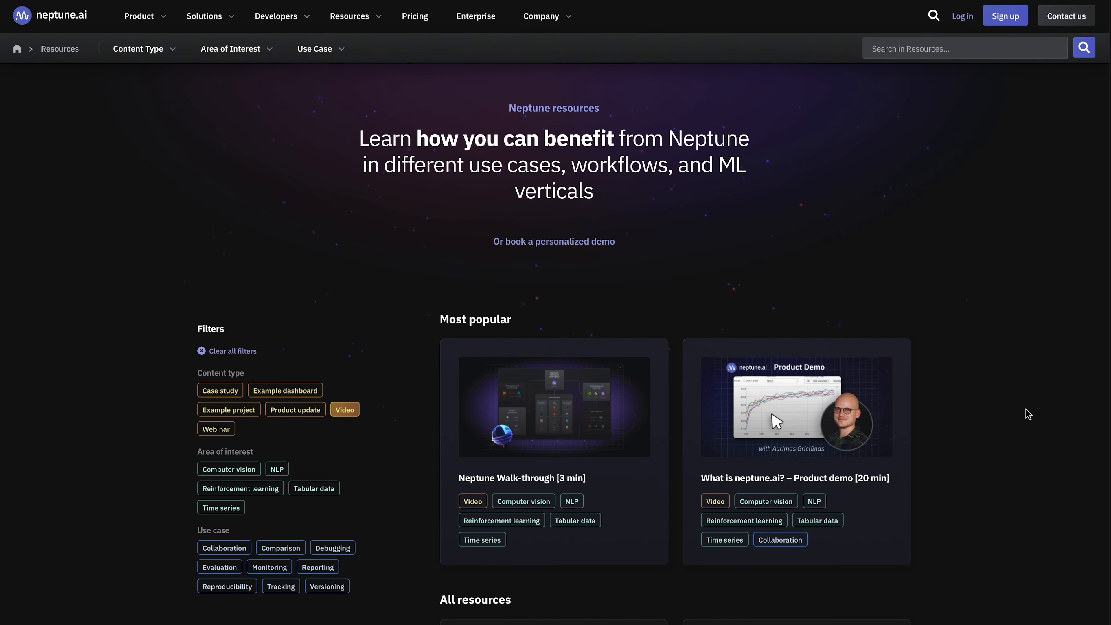
Browse the video tutorials listed on the neptune.ai Resources page
{"action": "scroll", "coordinate": [1029, 414], "scroll_direction": "down", "scroll_amount": 10}
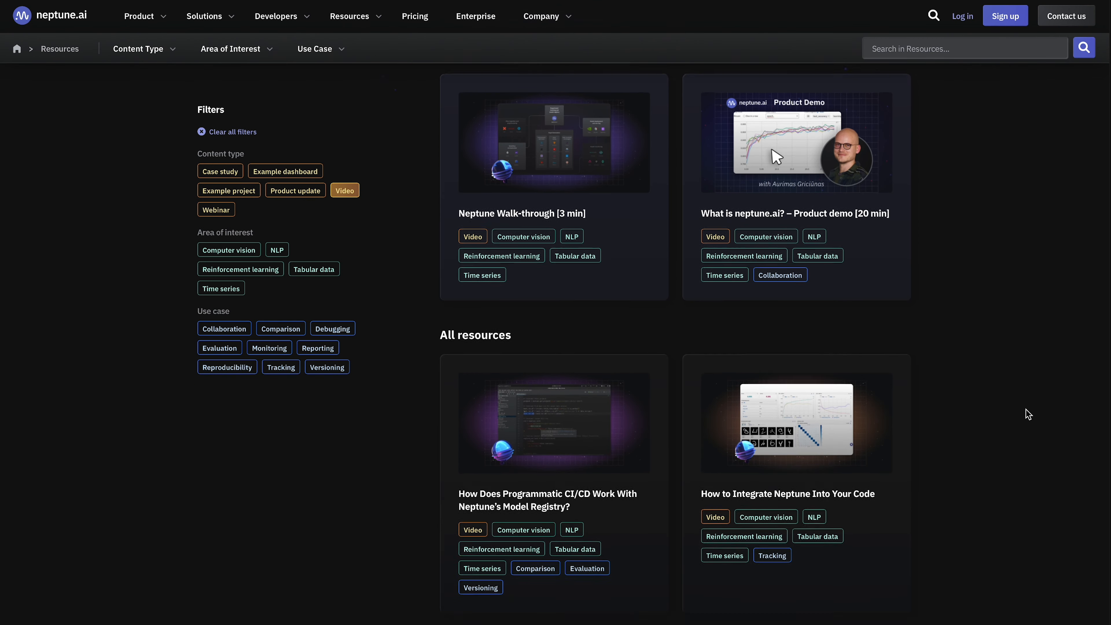
{"action": "scroll", "coordinate": [1028, 413], "scroll_direction": "down", "scroll_amount": 5}
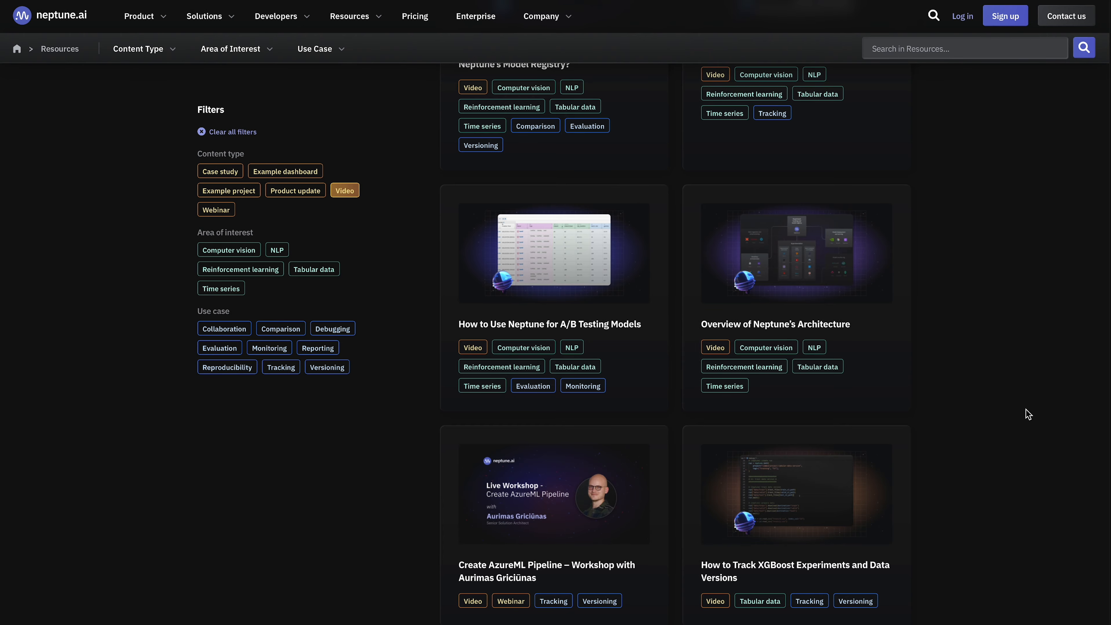
{"action": "scroll", "coordinate": [1028, 413], "scroll_direction": "down", "scroll_amount": 5}
{"action": "scroll", "coordinate": [1028, 413], "scroll_direction": "down", "scroll_amount": 4}
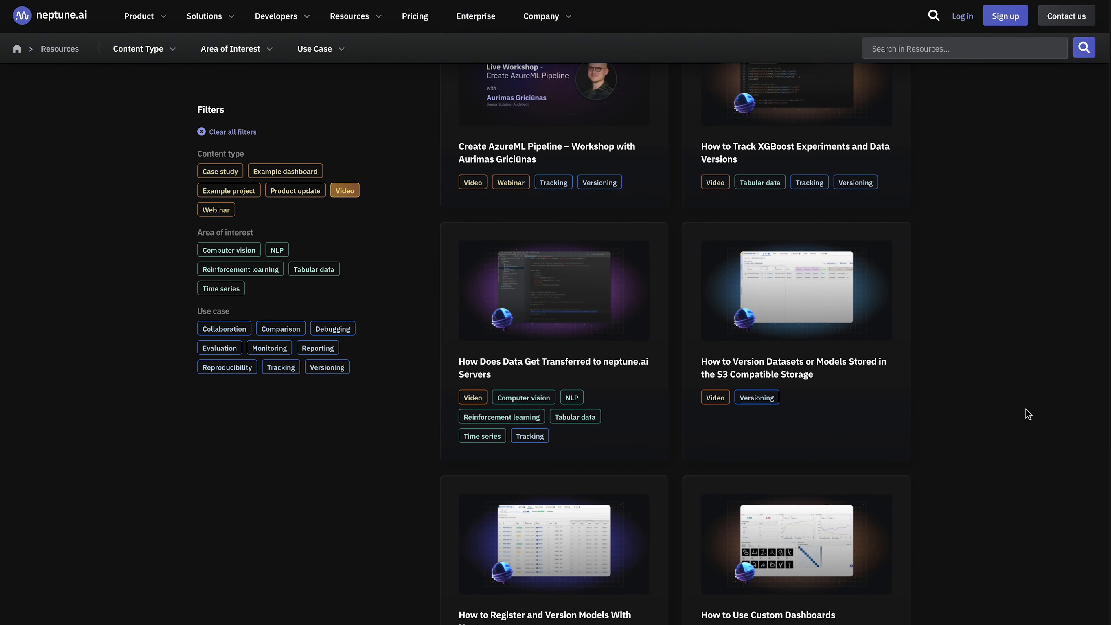
{"action": "scroll", "coordinate": [1029, 414], "scroll_direction": "down", "scroll_amount": 4}
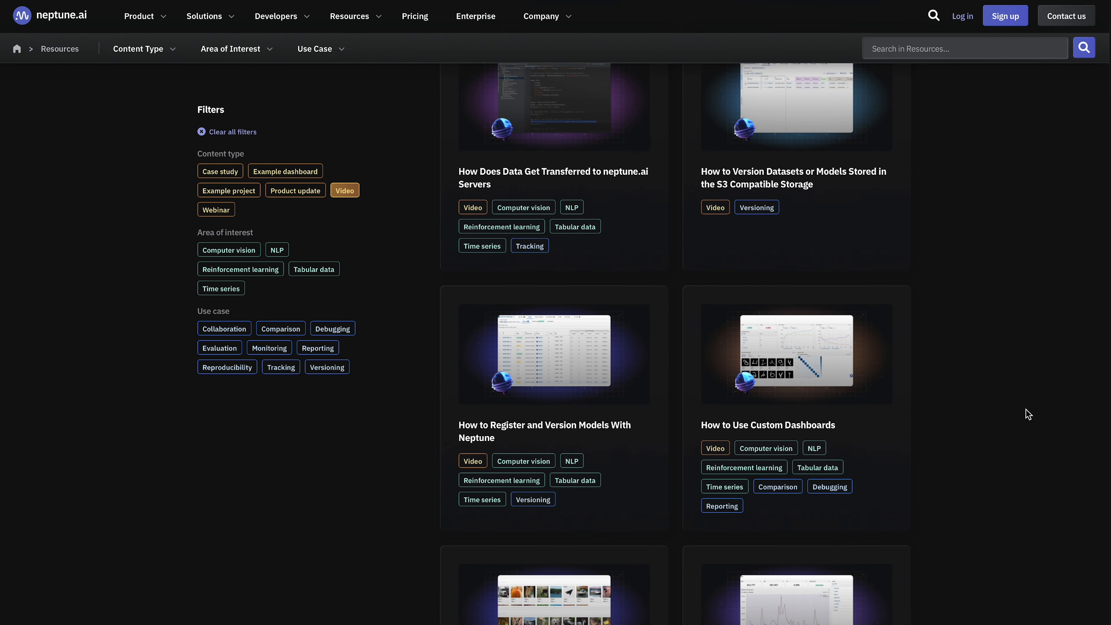
{"action": "scroll", "coordinate": [1028, 413], "scroll_direction": "down", "scroll_amount": 4}
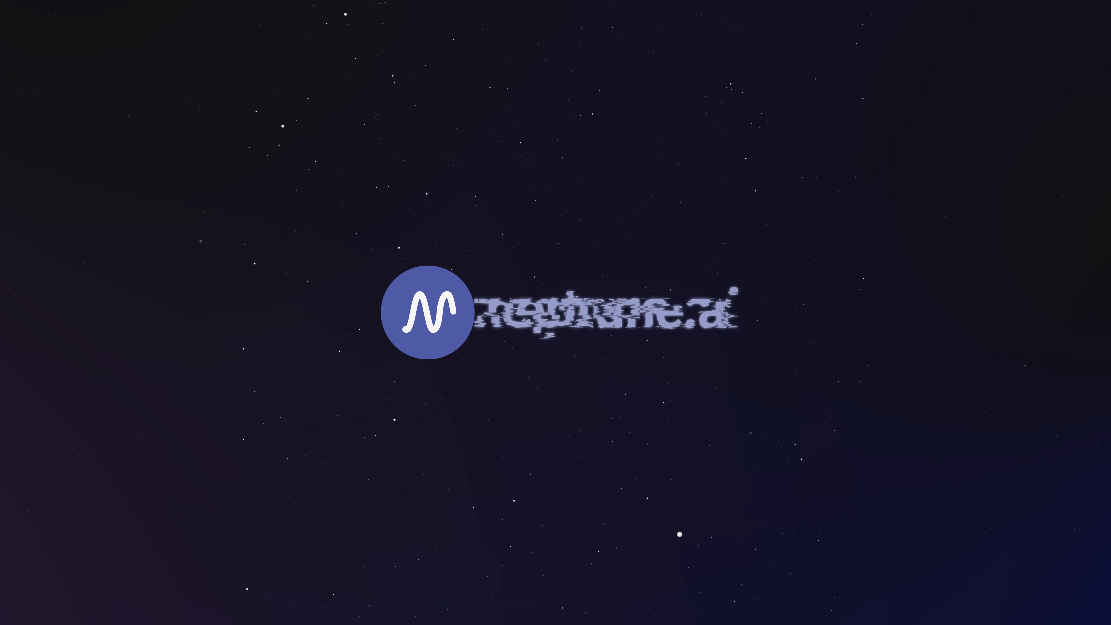